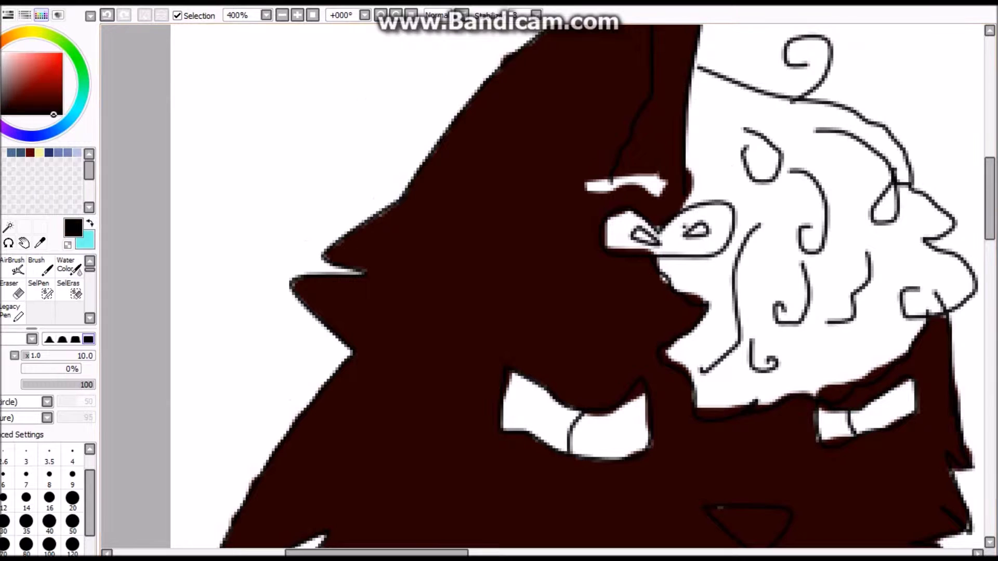
{"action": "left_click_drag", "start_coordinate": [682, 71], "coordinate": [828, 111]}
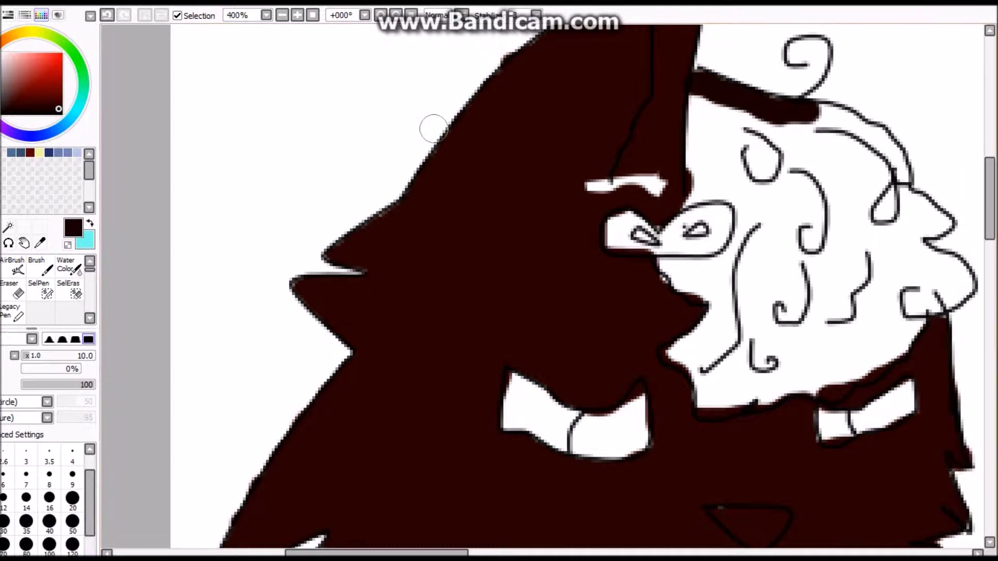
{"action": "key", "text": "ctrl+z"}
{"action": "key", "text": "ctrl+y"}
{"action": "key", "text": "ctrl+z"}
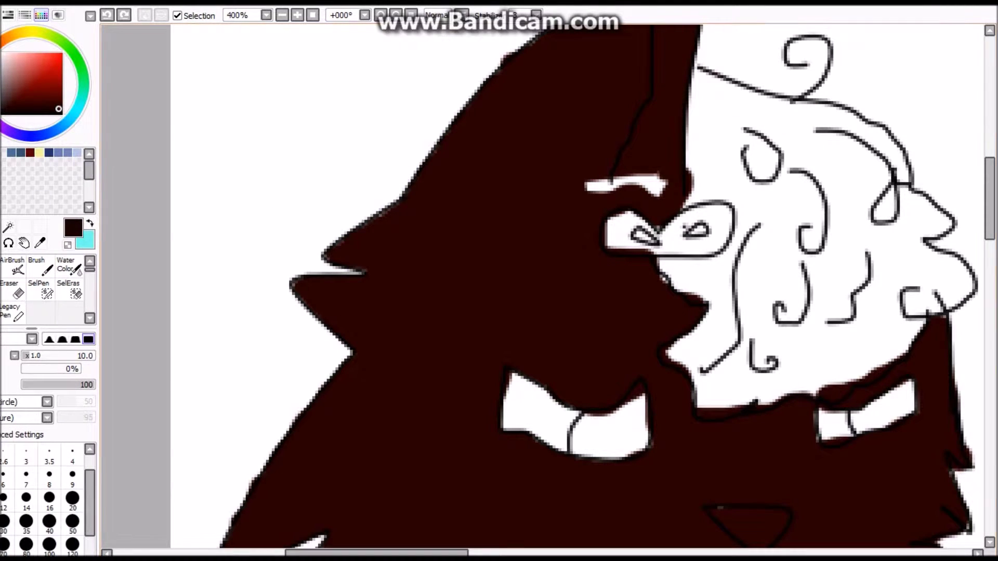
- Fill the dark cat's curly hair with a near-black brown, following its outline
{"action": "mouse_move", "coordinate": [680, 71]}
{"action": "left_mouse_down"}
{"action": "mouse_move", "coordinate": [808, 106]}
{"action": "mouse_move", "coordinate": [905, 169]}
{"action": "left_mouse_up"}
{"action": "scroll", "coordinate": [904, 169], "scroll_direction": "right", "scroll_amount": 5}
{"action": "mouse_move", "coordinate": [335, 78]}
{"action": "left_mouse_down"}
{"action": "mouse_move", "coordinate": [339, 193]}
{"action": "mouse_move", "coordinate": [290, 234]}
{"action": "mouse_move", "coordinate": [325, 200]}
{"action": "mouse_move", "coordinate": [376, 198]}
{"action": "mouse_move", "coordinate": [333, 259]}
{"action": "mouse_move", "coordinate": [305, 263]}
{"action": "mouse_move", "coordinate": [356, 311]}
{"action": "mouse_move", "coordinate": [316, 352]}
{"action": "mouse_move", "coordinate": [327, 356]}
{"action": "mouse_move", "coordinate": [346, 405]}
{"action": "mouse_move", "coordinate": [495, 387]}
{"action": "mouse_move", "coordinate": [526, 369]}
{"action": "mouse_move", "coordinate": [559, 317]}
{"action": "left_mouse_up"}
{"action": "key", "text": "ctrl+z"}
{"action": "mouse_move", "coordinate": [543, 171]}
{"action": "left_mouse_down"}
{"action": "mouse_move", "coordinate": [549, 206]}
{"action": "mouse_move", "coordinate": [593, 226]}
{"action": "mouse_move", "coordinate": [608, 266]}
{"action": "mouse_move", "coordinate": [564, 312]}
{"action": "left_mouse_up"}
{"action": "left_click", "coordinate": [470, 244]}
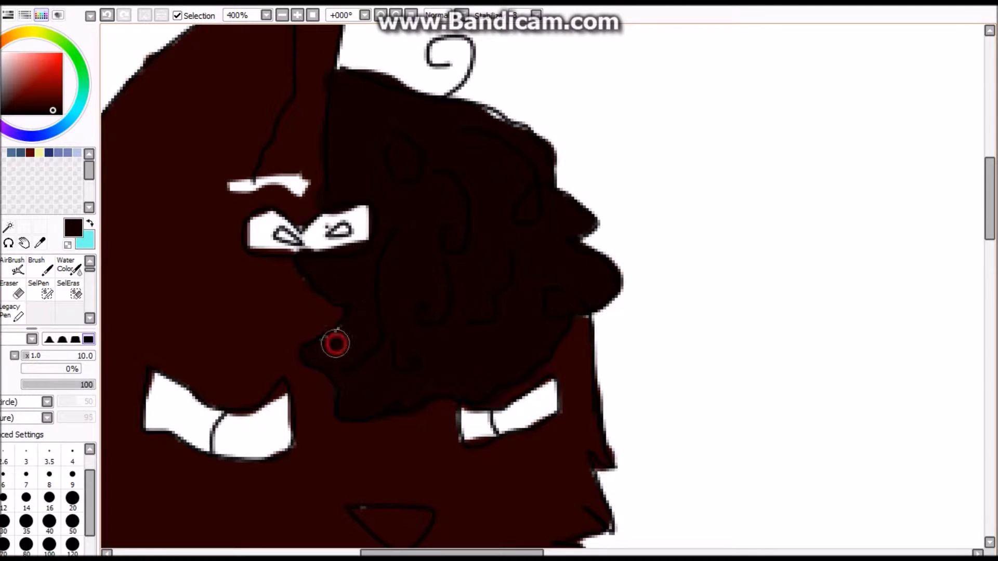
{"action": "key", "text": "ctrl+z"}
- Cover the thin white strip below the dark cat's ear with the dark brown of its fur
{"action": "scroll", "coordinate": [660, 303], "scroll_direction": "down", "scroll_amount": 10}
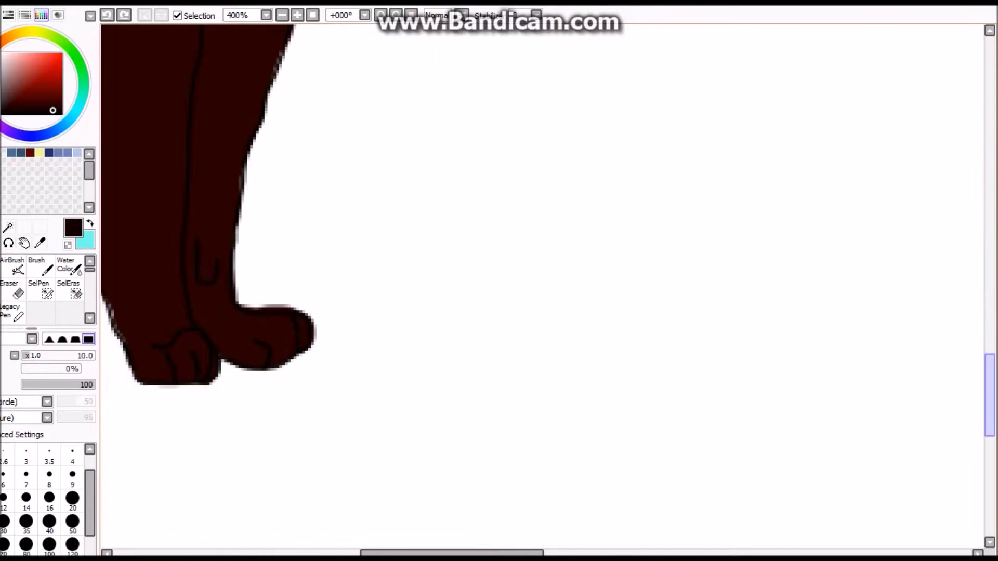
{"action": "scroll", "coordinate": [768, 275], "scroll_direction": "up", "scroll_amount": 10}
{"action": "mouse_move", "coordinate": [231, 206]}
{"action": "left_mouse_down"}
{"action": "mouse_move", "coordinate": [222, 207]}
{"action": "mouse_move", "coordinate": [307, 205]}
{"action": "left_mouse_up"}
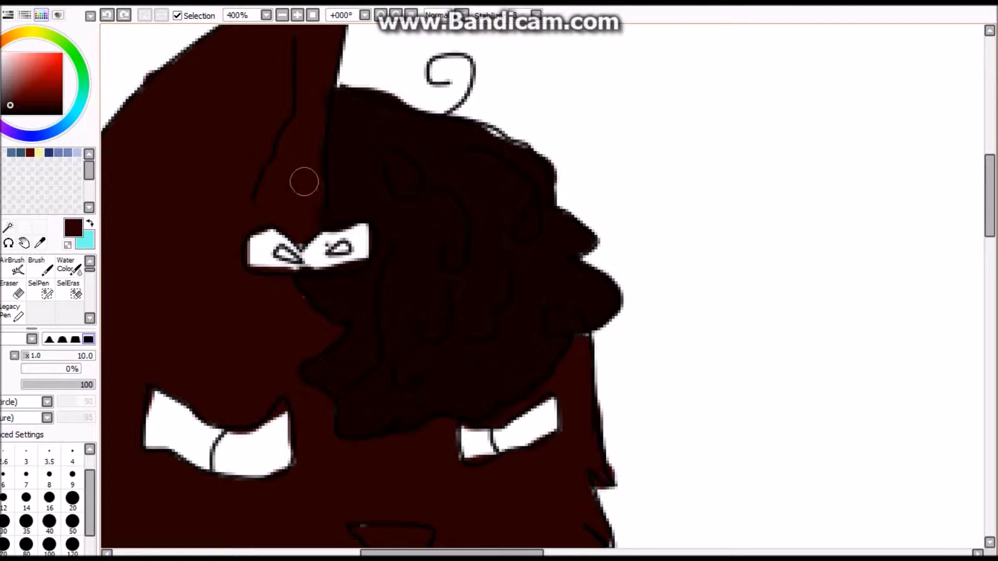
- Paint several test dabs of dark brown shades on the blank canvas beside the dark cat's head
{"action": "left_click", "coordinate": [581, 112]}
{"action": "left_click", "coordinate": [608, 153]}
{"action": "mouse_move", "coordinate": [727, 242]}
{"action": "left_mouse_down"}
{"action": "mouse_move", "coordinate": [693, 237]}
{"action": "mouse_move", "coordinate": [694, 208]}
{"action": "left_mouse_up"}
{"action": "left_click_drag", "start_coordinate": [728, 140], "coordinate": [694, 126]}
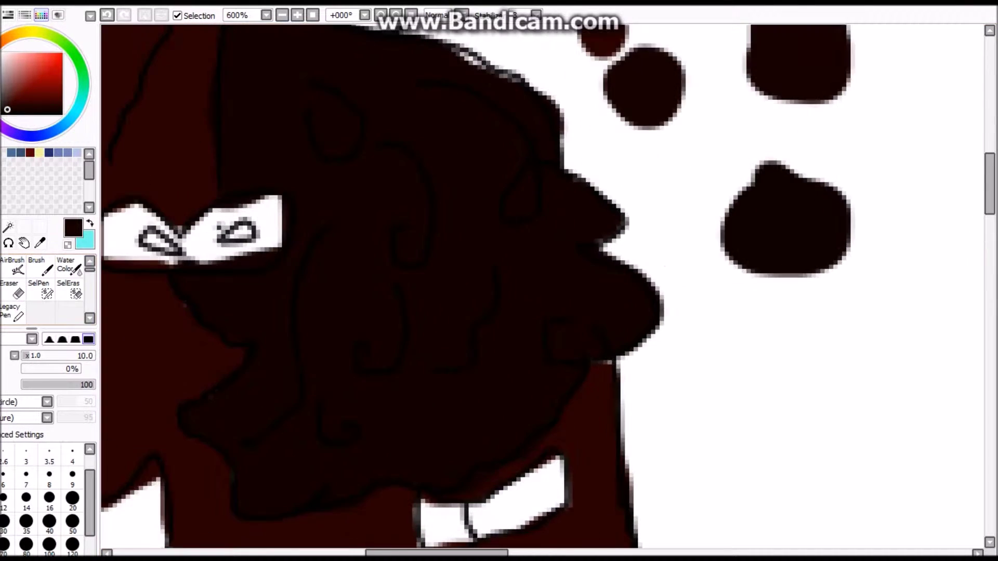
- Shade the lower part of the dark cat's left iris with near-black brown at size 5 and lighter brown at size 3.5
{"action": "scroll", "coordinate": [549, 286], "scroll_direction": "up", "scroll_amount": 2}
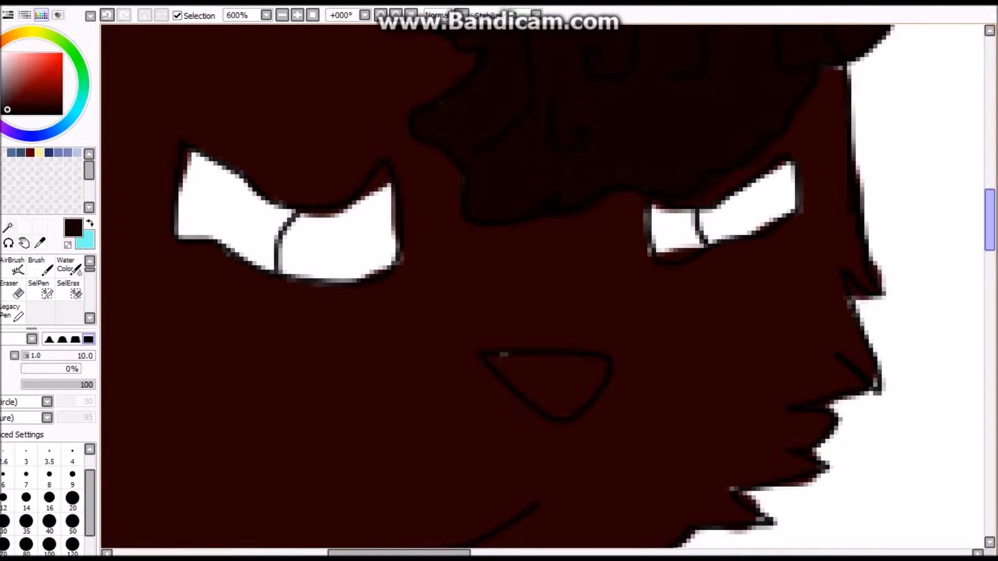
{"action": "scroll", "coordinate": [352, 249], "scroll_direction": "up", "scroll_amount": 5}
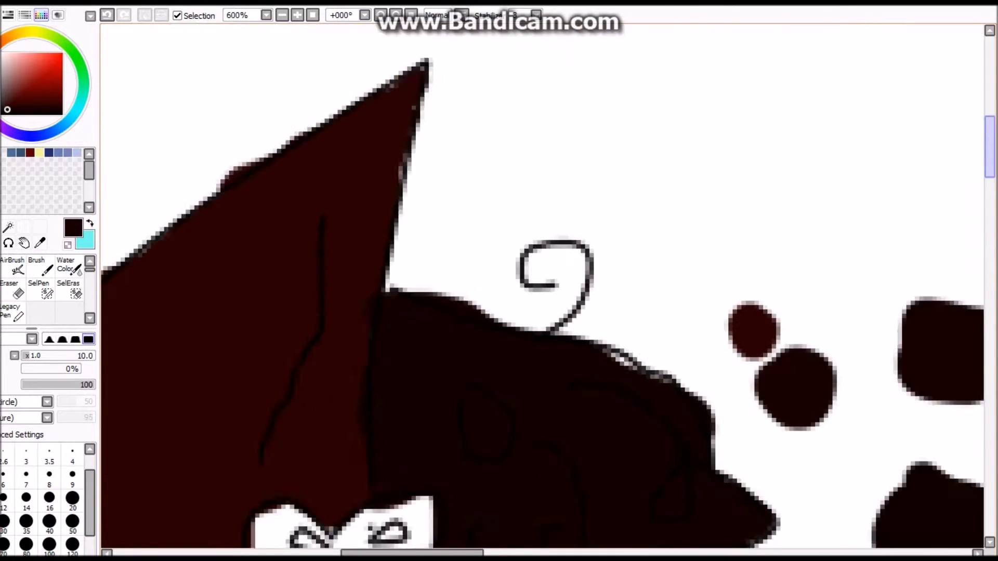
{"action": "scroll", "coordinate": [540, 286], "scroll_direction": "down", "scroll_amount": 5}
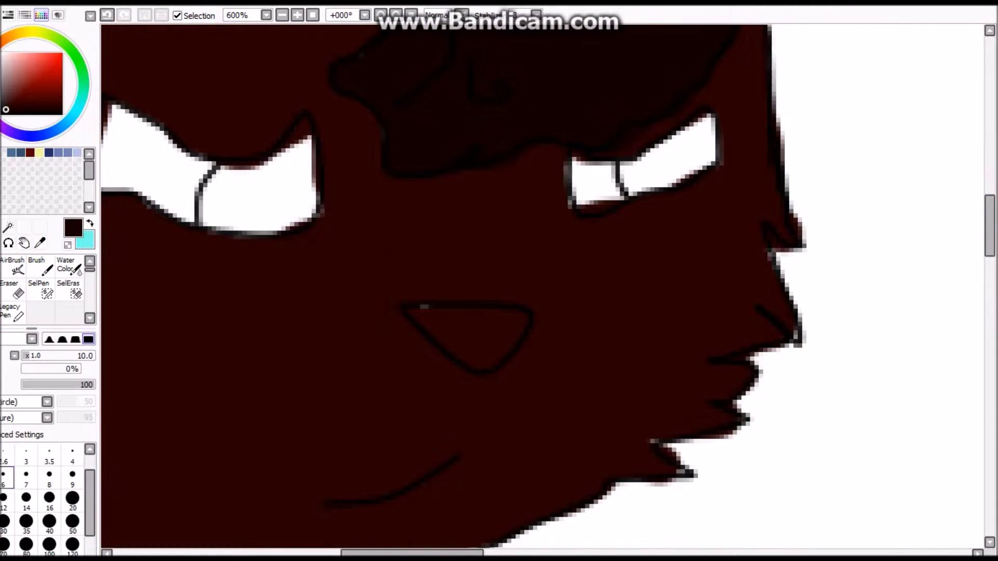
{"action": "mouse_move", "coordinate": [227, 179]}
{"action": "left_mouse_down"}
{"action": "mouse_move", "coordinate": [258, 231]}
{"action": "mouse_move", "coordinate": [214, 191]}
{"action": "mouse_move", "coordinate": [210, 222]}
{"action": "mouse_move", "coordinate": [217, 186]}
{"action": "mouse_move", "coordinate": [240, 217]}
{"action": "mouse_move", "coordinate": [295, 221]}
{"action": "left_mouse_up"}
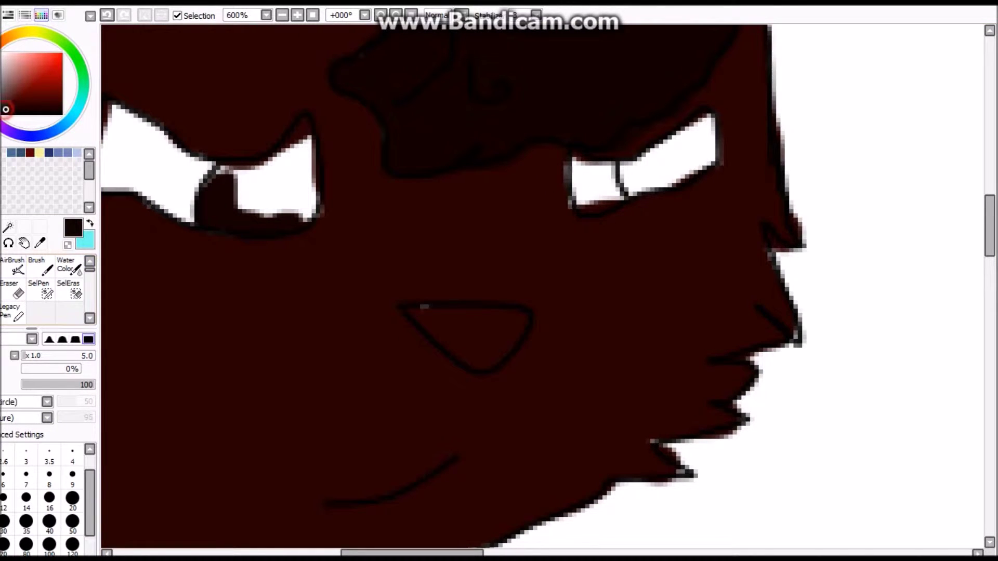
{"action": "left_click", "coordinate": [49, 455]}
{"action": "mouse_move", "coordinate": [214, 198]}
{"action": "left_mouse_down"}
{"action": "mouse_move", "coordinate": [227, 212]}
{"action": "mouse_move", "coordinate": [276, 222]}
{"action": "left_mouse_up"}
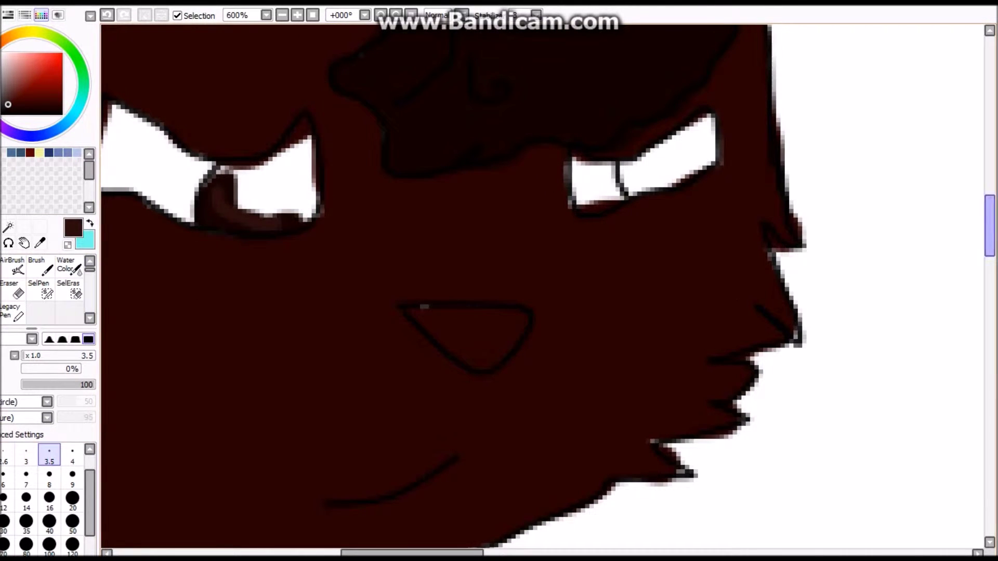
- Shade the lower edge of the dark cat's right iris with the same dark browns
{"action": "left_click", "coordinate": [200, 216], "text": "alt"}
{"action": "mouse_move", "coordinate": [621, 166]}
{"action": "left_mouse_down"}
{"action": "mouse_move", "coordinate": [689, 173]}
{"action": "mouse_move", "coordinate": [627, 173]}
{"action": "left_mouse_up"}
{"action": "key", "text": "alt"}
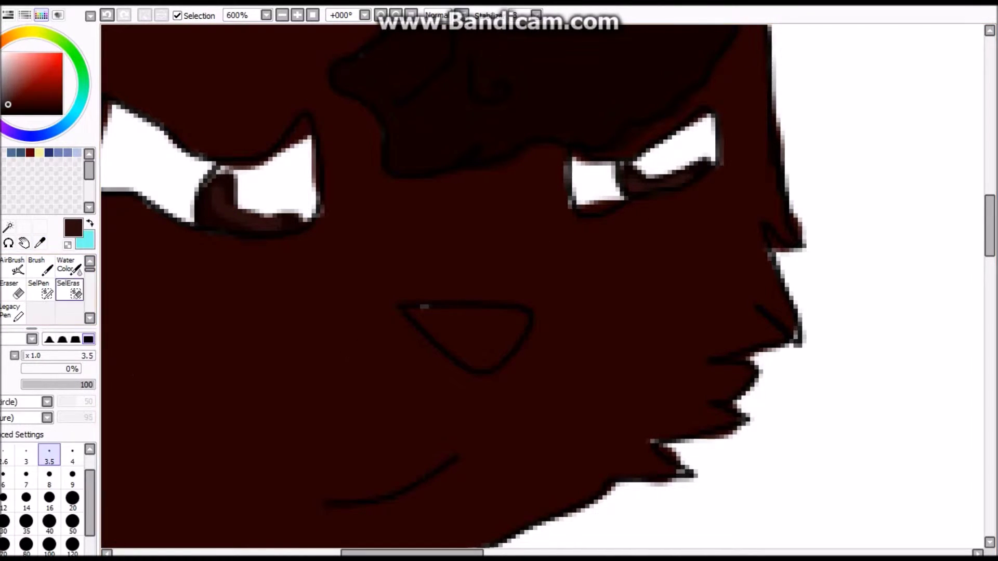
{"action": "scroll", "coordinate": [46, 291], "scroll_direction": "down", "scroll_amount": 2}
{"action": "left_click", "coordinate": [69, 312]}
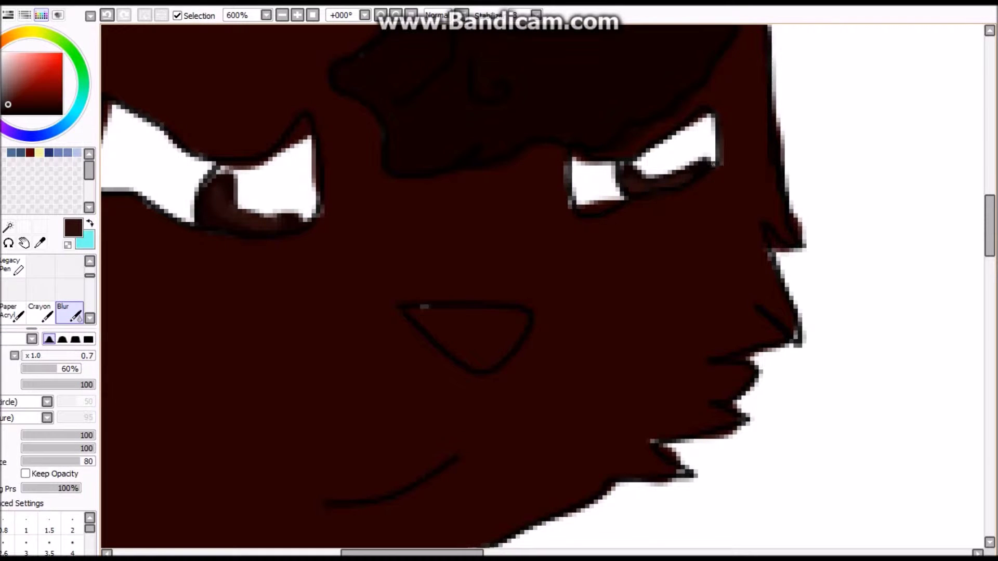
{"action": "scroll", "coordinate": [546, 285], "scroll_direction": "up", "scroll_amount": 3}
{"action": "scroll", "coordinate": [545, 286], "scroll_direction": "right", "scroll_amount": 10}
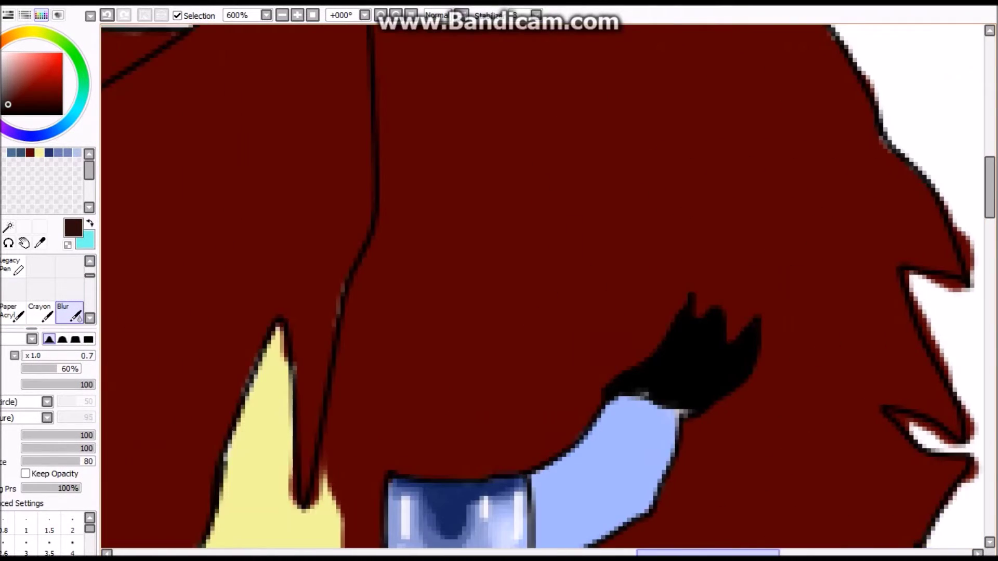
{"action": "scroll", "coordinate": [540, 286], "scroll_direction": "left", "scroll_amount": 10}
{"action": "scroll", "coordinate": [540, 286], "scroll_direction": "up", "scroll_amount": 3}
{"action": "key", "text": "alt"}
{"action": "scroll", "coordinate": [541, 286], "scroll_direction": "down", "scroll_amount": 3}
{"action": "scroll", "coordinate": [540, 285], "scroll_direction": "up", "scroll_amount": 5}
{"action": "key", "text": "n"}
- Try to fill the dark cat's right iris with near-black brown at brush size 3.5
{"action": "scroll", "coordinate": [540, 286], "scroll_direction": "down", "scroll_amount": 8}
{"action": "left_click_drag", "start_coordinate": [377, 196], "coordinate": [450, 178]}
{"action": "key", "text": "ctrl+z"}
{"action": "mouse_move", "coordinate": [366, 208]}
{"action": "left_mouse_down"}
{"action": "mouse_move", "coordinate": [428, 192]}
{"action": "mouse_move", "coordinate": [385, 194]}
{"action": "mouse_move", "coordinate": [442, 156]}
{"action": "mouse_move", "coordinate": [393, 198]}
{"action": "mouse_move", "coordinate": [421, 189]}
{"action": "left_mouse_up"}
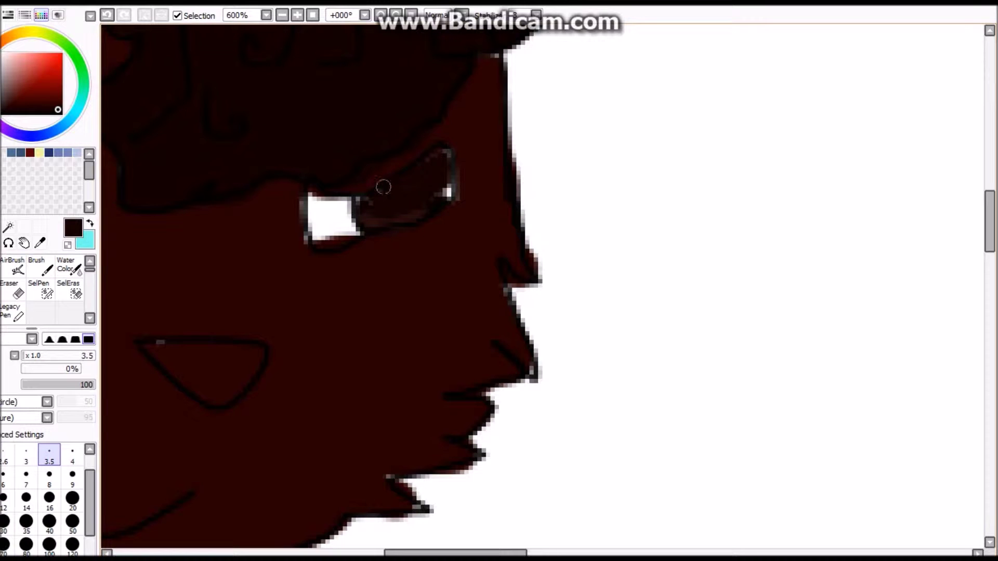
{"action": "scroll", "coordinate": [434, 195], "scroll_direction": "left", "scroll_amount": 5}
{"action": "key", "text": "ctrl+z"}
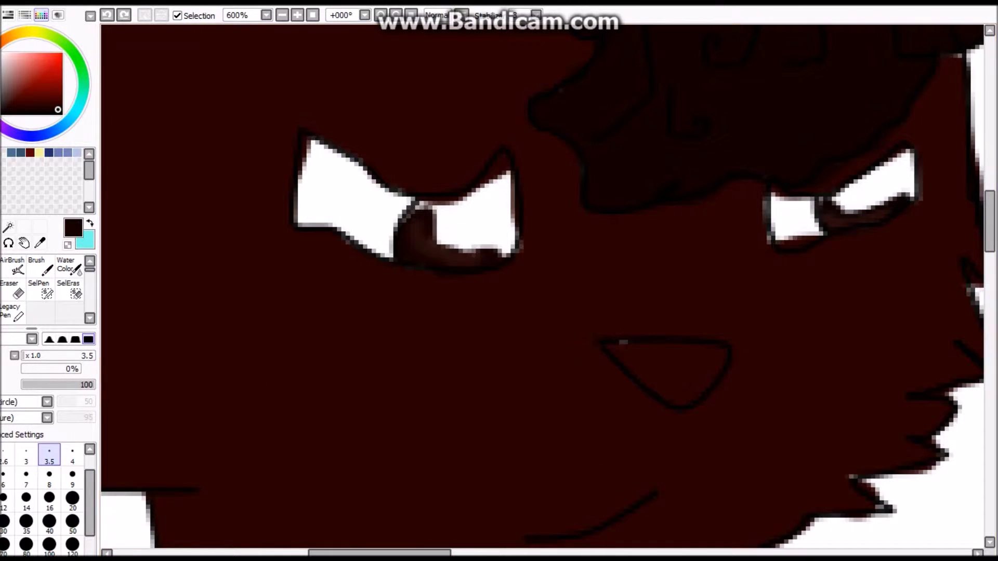
- Fill the remaining white of the dark cat's left iris with dark brown
{"action": "mouse_move", "coordinate": [439, 208]}
{"action": "left_mouse_down"}
{"action": "mouse_move", "coordinate": [495, 247]}
{"action": "mouse_move", "coordinate": [509, 175]}
{"action": "mouse_move", "coordinate": [421, 207]}
{"action": "mouse_move", "coordinate": [438, 239]}
{"action": "mouse_move", "coordinate": [440, 217]}
{"action": "mouse_move", "coordinate": [485, 243]}
{"action": "mouse_move", "coordinate": [504, 172]}
{"action": "mouse_move", "coordinate": [431, 207]}
{"action": "mouse_move", "coordinate": [468, 245]}
{"action": "mouse_move", "coordinate": [500, 247]}
{"action": "left_mouse_up"}
{"action": "key", "text": "ctrl+z"}
{"action": "left_click", "coordinate": [480, 206], "text": "alt"}
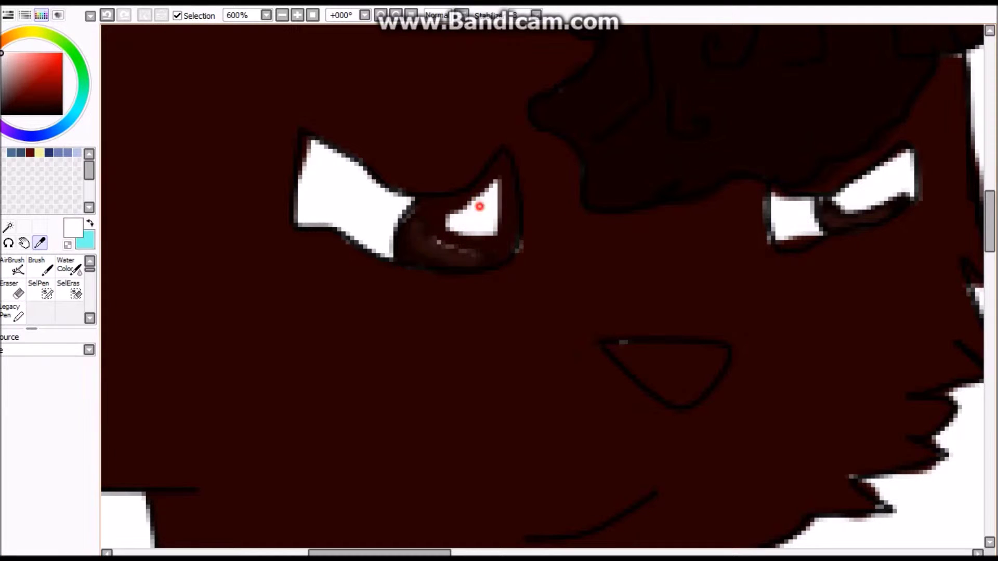
{"action": "key", "text": "g"}
{"action": "key", "text": "b"}
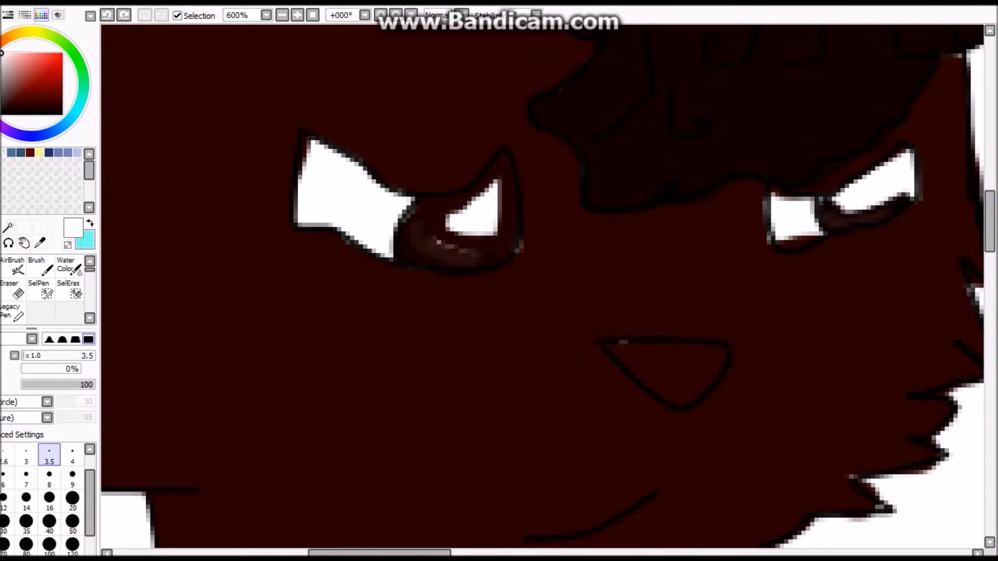
{"action": "left_click", "coordinate": [484, 213], "text": "alt"}
{"action": "key", "text": "g"}
{"action": "left_click", "coordinate": [484, 213]}
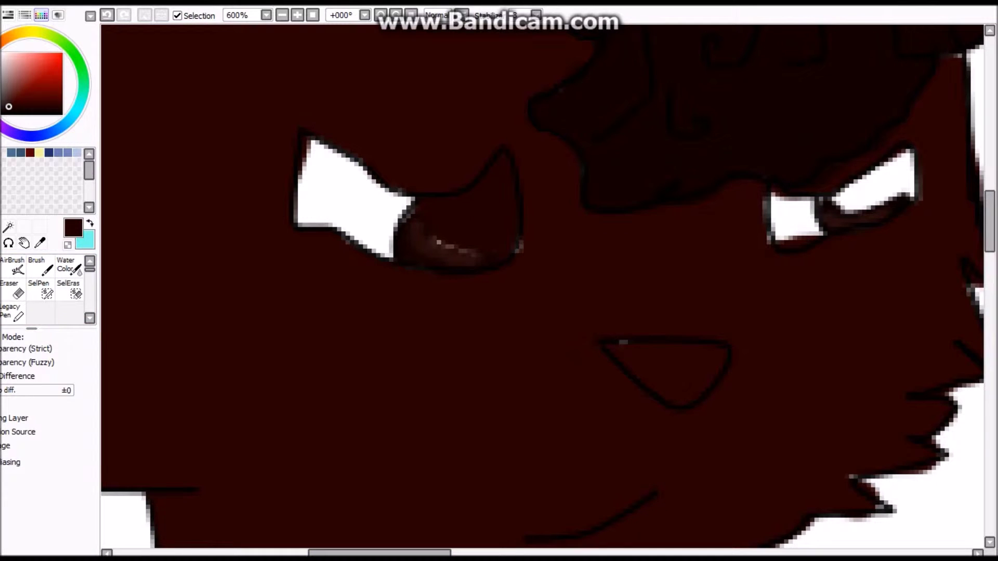
- Shade the top of the left iris with black and fill the right iris with dark brown
{"action": "key", "text": "b"}
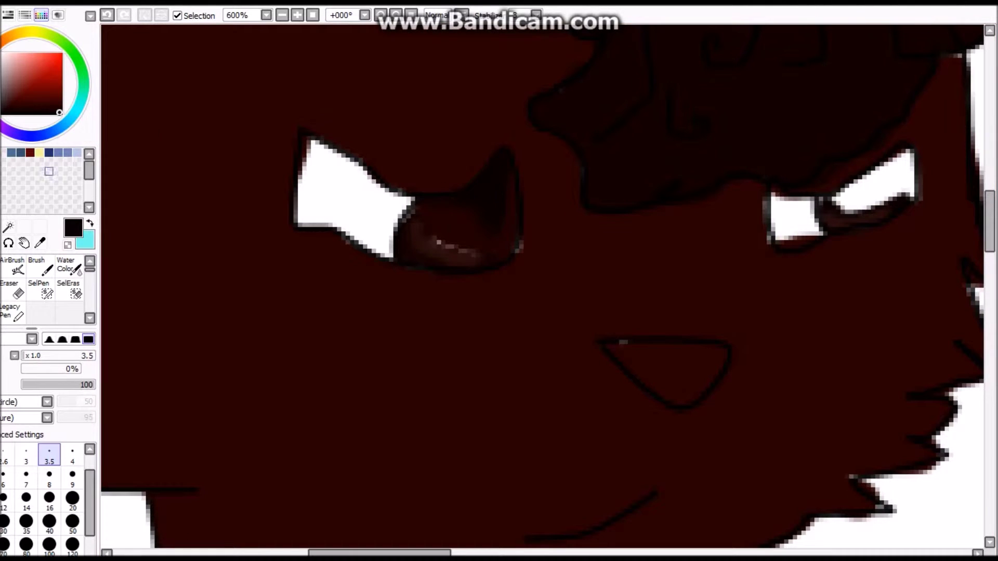
{"action": "left_click", "coordinate": [453, 221], "text": "alt"}
{"action": "left_click_drag", "start_coordinate": [453, 221], "coordinate": [199, 222]}
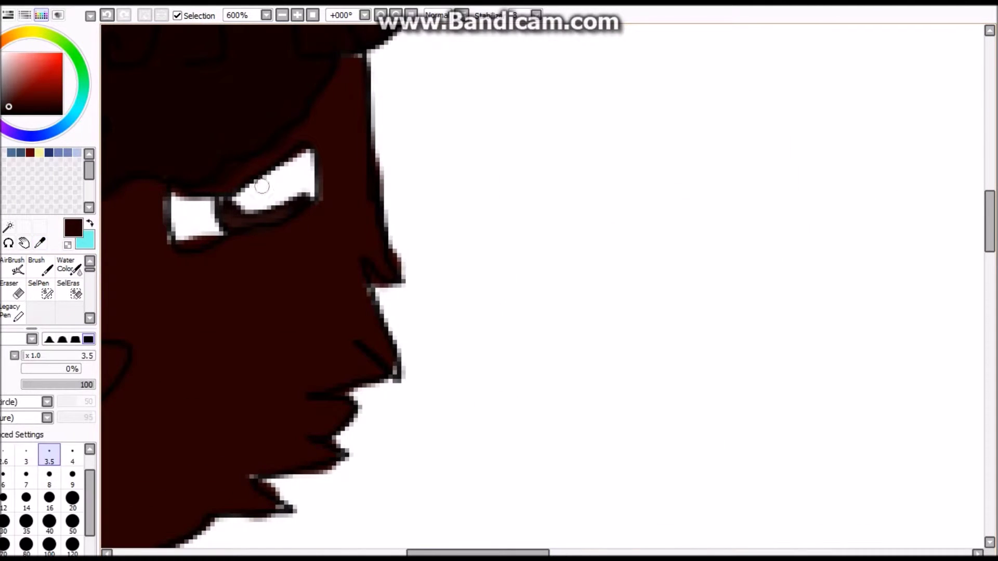
{"action": "mouse_move", "coordinate": [294, 196]}
{"action": "left_mouse_down"}
{"action": "mouse_move", "coordinate": [305, 154]}
{"action": "mouse_move", "coordinate": [249, 189]}
{"action": "mouse_move", "coordinate": [275, 180]}
{"action": "left_mouse_up"}
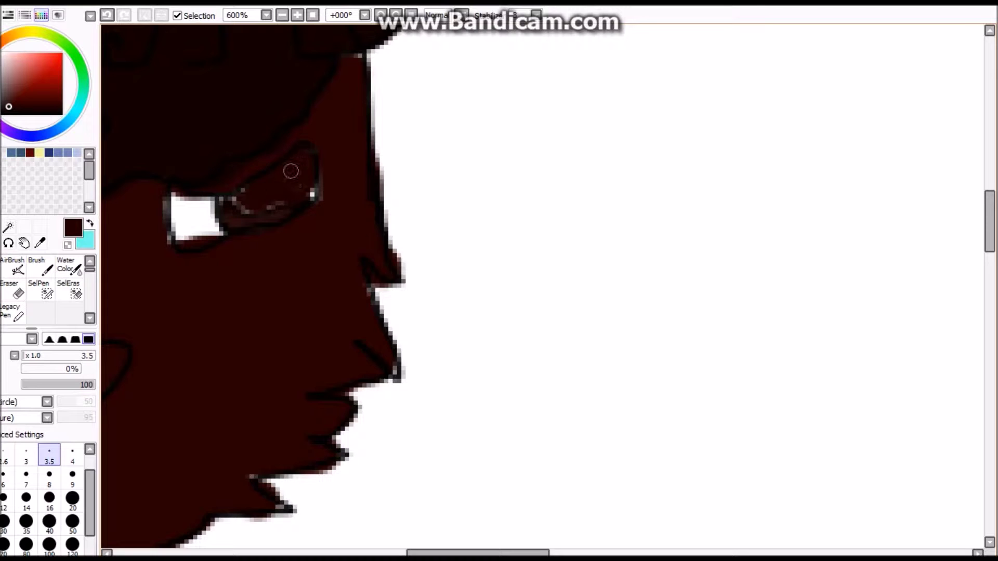
{"action": "left_click_drag", "start_coordinate": [386, 458], "coordinate": [895, 458]}
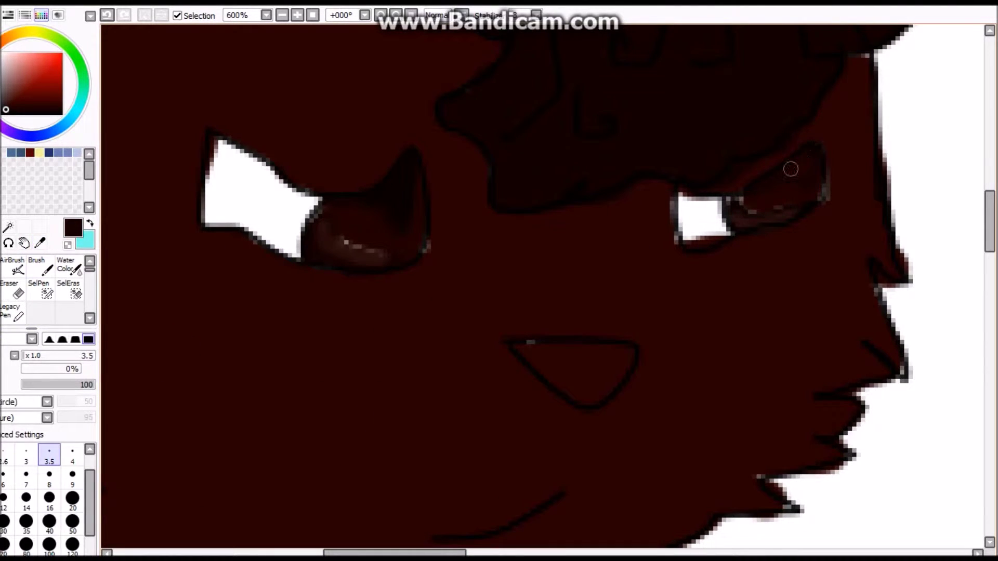
- Darken the right iris and paint near-white highlights on both irises at brush size 2.3
{"action": "left_click", "coordinate": [812, 184], "text": "alt"}
{"action": "left_click", "coordinate": [6, 453]}
{"action": "left_click_drag", "start_coordinate": [332, 206], "coordinate": [344, 244]}
{"action": "left_click_drag", "start_coordinate": [406, 159], "coordinate": [419, 203]}
{"action": "left_click_drag", "start_coordinate": [358, 258], "coordinate": [404, 242]}
{"action": "left_click_drag", "start_coordinate": [749, 195], "coordinate": [760, 216]}
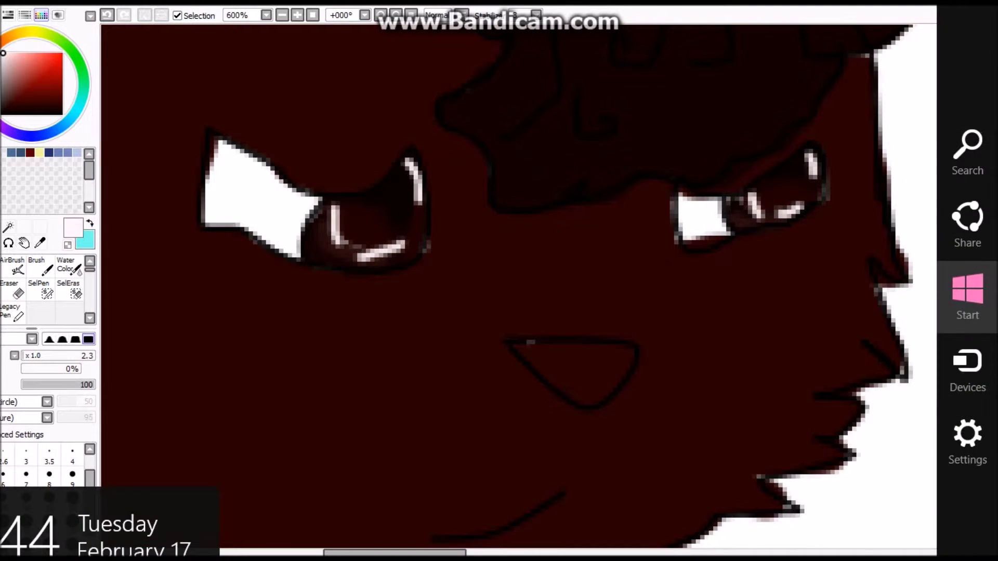
- Examine the dark cat's finished eyes at different zoom levels
{"action": "key", "text": "ctrl+minus"}
{"action": "key", "text": "ctrl+minus"}
{"action": "key", "text": "ctrl+minus"}
{"action": "key", "text": "ctrl+minus"}
{"action": "key", "text": "ctrl+minus"}
{"action": "key", "text": "ctrl+plus"}
{"action": "key", "text": "ctrl+plus"}
{"action": "key", "text": "ctrl+plus"}
{"action": "key", "text": "ctrl+plus"}
{"action": "key", "text": "ctrl+plus"}
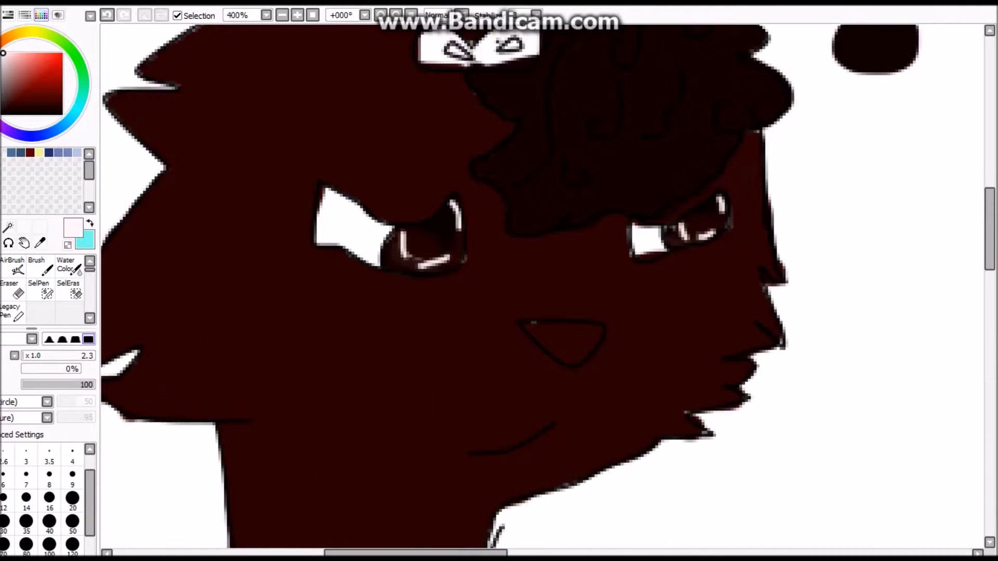
{"action": "left_click_drag", "start_coordinate": [234, 153], "coordinate": [283, 185]}
{"action": "key", "text": "ctrl+z"}
{"action": "left_click", "coordinate": [60, 99]}
{"action": "left_click", "coordinate": [50, 476]}
{"action": "mouse_move", "coordinate": [226, 144]}
{"action": "left_mouse_down"}
{"action": "mouse_move", "coordinate": [210, 174]}
{"action": "mouse_move", "coordinate": [241, 215]}
{"action": "mouse_move", "coordinate": [281, 242]}
{"action": "mouse_move", "coordinate": [299, 204]}
{"action": "mouse_move", "coordinate": [217, 153]}
{"action": "mouse_move", "coordinate": [218, 197]}
{"action": "left_mouse_up"}
{"action": "key", "text": "ctrl+z"}
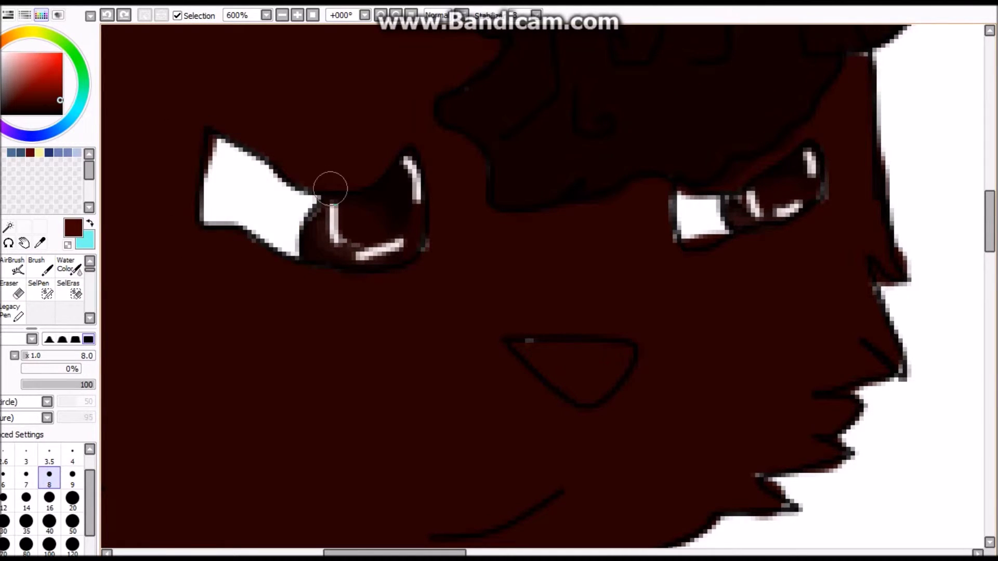
- Try to colour the whites of both of the dark cat's eyes with dark brown
{"action": "left_click", "coordinate": [7, 242]}
{"action": "left_click", "coordinate": [58, 109]}
{"action": "key", "text": "b"}
{"action": "mouse_move", "coordinate": [218, 146]}
{"action": "left_mouse_down"}
{"action": "mouse_move", "coordinate": [219, 208]}
{"action": "mouse_move", "coordinate": [267, 229]}
{"action": "mouse_move", "coordinate": [234, 160]}
{"action": "mouse_move", "coordinate": [285, 245]}
{"action": "mouse_move", "coordinate": [311, 200]}
{"action": "left_mouse_up"}
{"action": "mouse_move", "coordinate": [676, 197]}
{"action": "left_mouse_down"}
{"action": "mouse_move", "coordinate": [693, 232]}
{"action": "mouse_move", "coordinate": [696, 208]}
{"action": "left_mouse_up"}
{"action": "key", "text": "minus"}
{"action": "key", "text": "minus"}
{"action": "key", "text": "minus"}
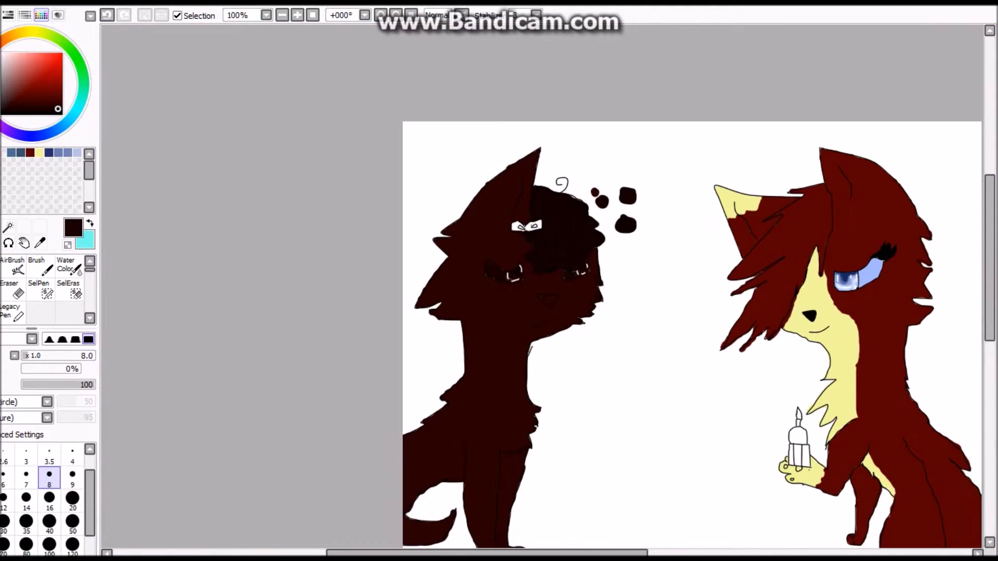
{"action": "key", "text": "ctrl+z"}
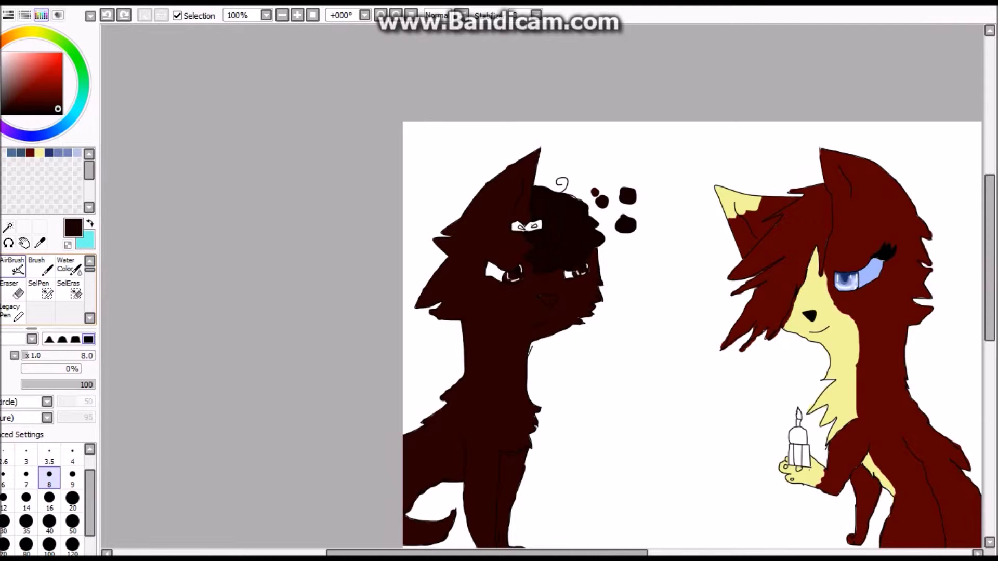
- Paint the wrapper of the cupcake held by the red cat teal at brush size 8
{"action": "key", "text": "plus"}
{"action": "key", "text": "plus"}
{"action": "key", "text": "plus"}
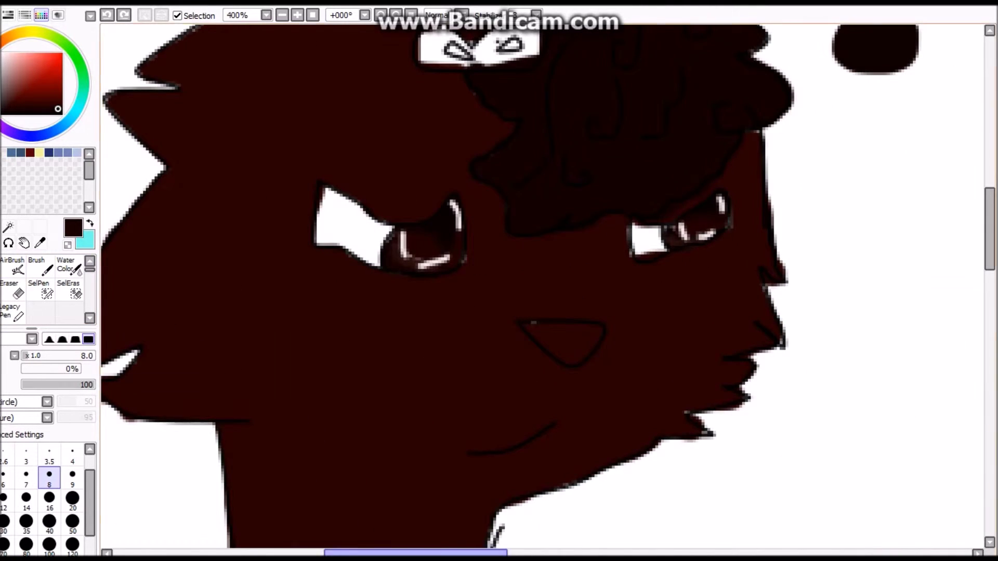
{"action": "scroll", "coordinate": [542, 285], "scroll_direction": "right", "scroll_amount": 5}
{"action": "scroll", "coordinate": [542, 286], "scroll_direction": "down", "scroll_amount": 5}
{"action": "key", "text": "super+c"}
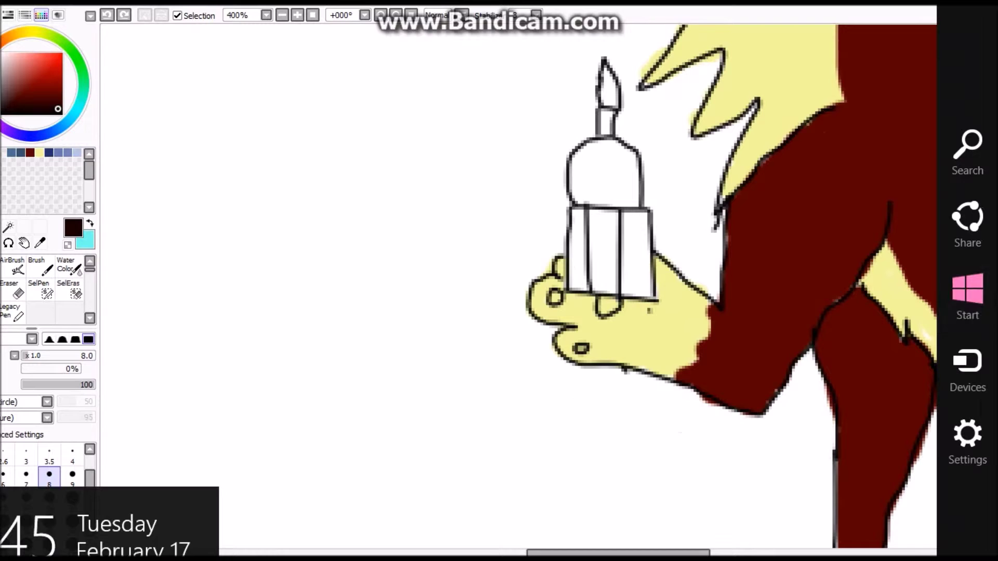
{"action": "key", "text": "Escape"}
{"action": "left_click", "coordinate": [72, 115]}
{"action": "mouse_move", "coordinate": [574, 218]}
{"action": "left_mouse_down"}
{"action": "mouse_move", "coordinate": [578, 276]}
{"action": "mouse_move", "coordinate": [641, 287]}
{"action": "mouse_move", "coordinate": [637, 232]}
{"action": "mouse_move", "coordinate": [588, 219]}
{"action": "mouse_move", "coordinate": [643, 215]}
{"action": "mouse_move", "coordinate": [644, 286]}
{"action": "mouse_move", "coordinate": [584, 260]}
{"action": "mouse_move", "coordinate": [629, 255]}
{"action": "left_mouse_up"}
- Paint the cupcake's cake part light orange-yellow and its frosting deep blue
{"action": "left_click", "coordinate": [23, 32]}
{"action": "left_click", "coordinate": [56, 71]}
{"action": "left_click_drag", "start_coordinate": [56, 71], "coordinate": [34, 53]}
{"action": "mouse_move", "coordinate": [616, 130]}
{"action": "left_mouse_down"}
{"action": "mouse_move", "coordinate": [572, 156]}
{"action": "mouse_move", "coordinate": [640, 200]}
{"action": "mouse_move", "coordinate": [596, 172]}
{"action": "mouse_move", "coordinate": [624, 156]}
{"action": "mouse_move", "coordinate": [587, 156]}
{"action": "mouse_move", "coordinate": [624, 182]}
{"action": "mouse_move", "coordinate": [587, 180]}
{"action": "left_mouse_up"}
{"action": "left_click", "coordinate": [45, 134]}
{"action": "left_click", "coordinate": [50, 74]}
- Dot the blue frosting with teal sprinkles at brush size 5 and colour the candle flame orange
{"action": "left_click", "coordinate": [71, 117]}
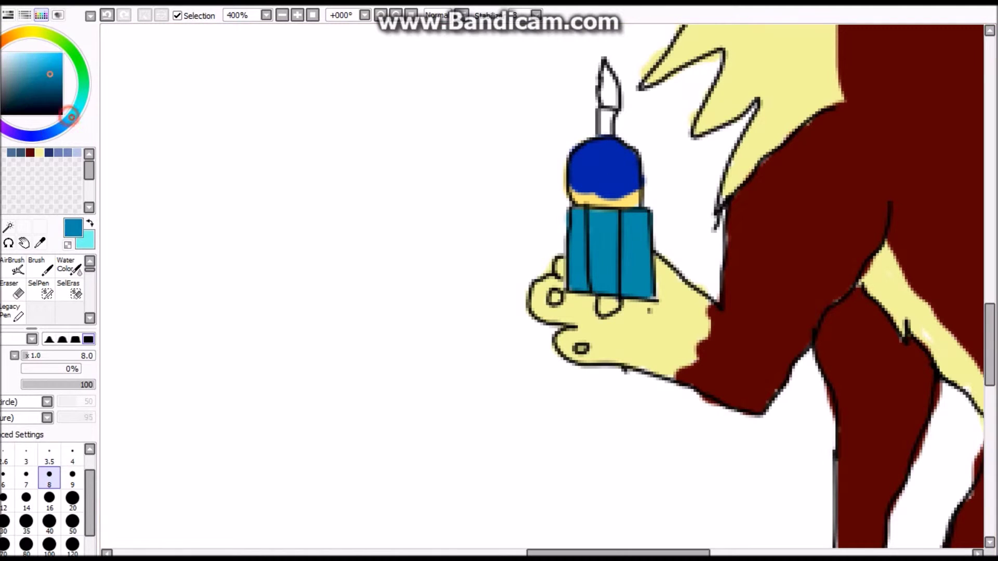
{"action": "key", "text": "bracketleft"}
{"action": "key", "text": "bracketleft"}
{"action": "key", "text": "bracketleft"}
{"action": "left_click", "coordinate": [578, 177]}
{"action": "left_click", "coordinate": [609, 189]}
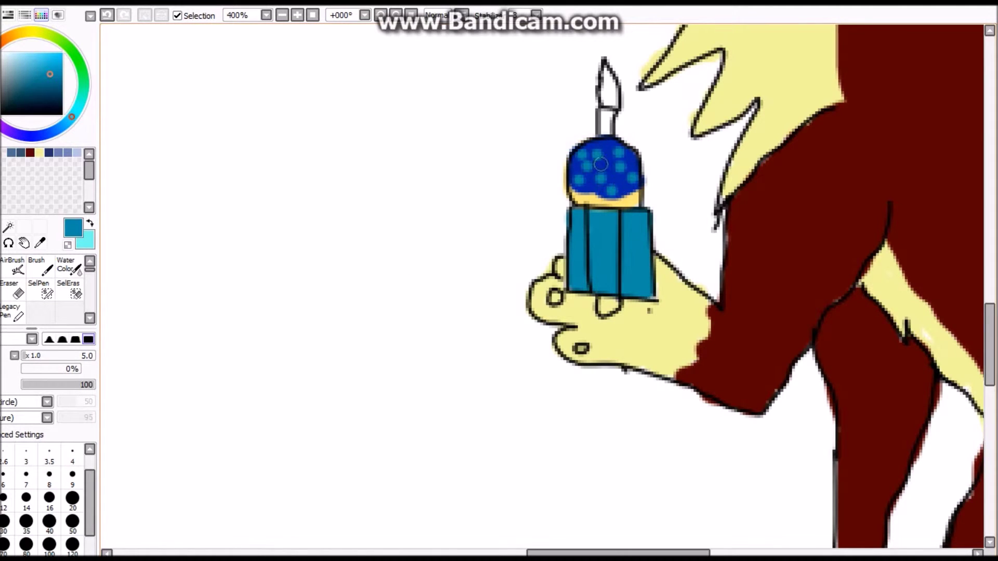
{"action": "left_click", "coordinate": [4, 42]}
{"action": "left_click_drag", "start_coordinate": [607, 94], "coordinate": [609, 88]}
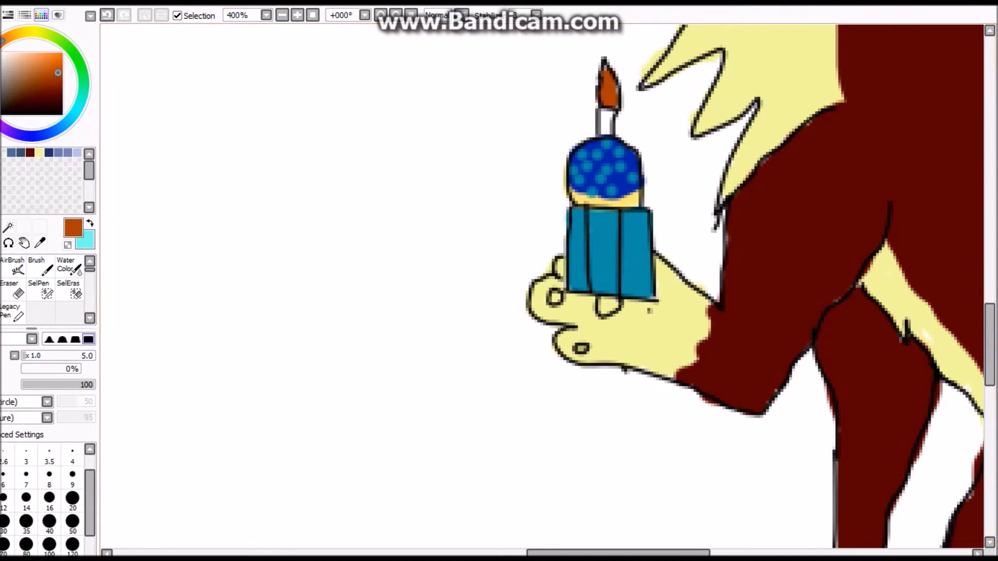
- Handwrite a yellow on-screen note starting with "Guys I" in the empty area beside the cupcake, and clear it
{"action": "mouse_move", "coordinate": [204, 56]}
{"action": "left_mouse_down"}
{"action": "mouse_move", "coordinate": [250, 126]}
{"action": "mouse_move", "coordinate": [340, 117]}
{"action": "left_mouse_up"}
{"action": "left_click_drag", "start_coordinate": [383, 109], "coordinate": [486, 210]}
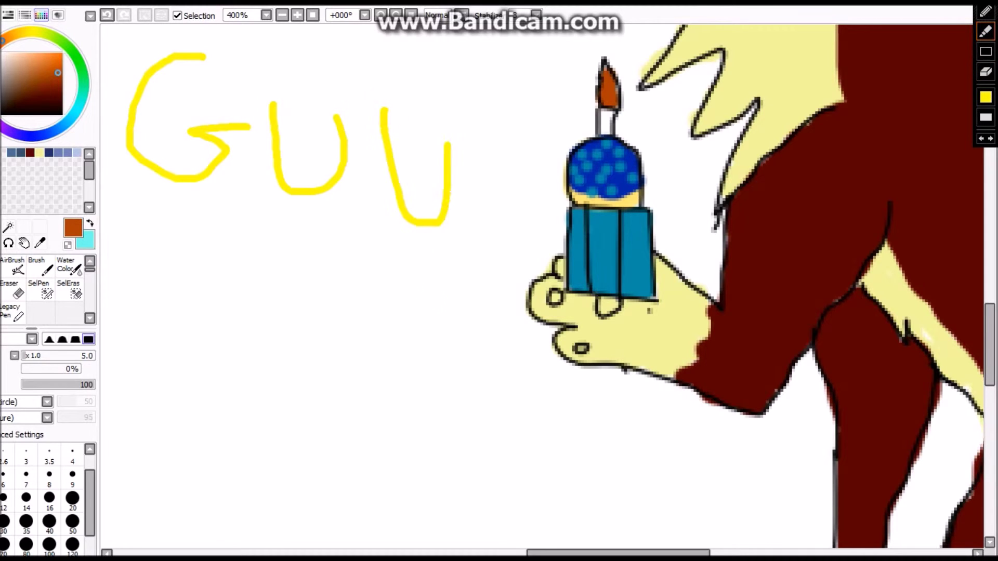
{"action": "left_click_drag", "start_coordinate": [447, 143], "coordinate": [432, 302]}
{"action": "left_click_drag", "start_coordinate": [507, 73], "coordinate": [501, 240]}
{"action": "left_click_drag", "start_coordinate": [206, 229], "coordinate": [122, 225]}
{"action": "left_click_drag", "start_coordinate": [156, 229], "coordinate": [179, 310]}
{"action": "left_click_drag", "start_coordinate": [218, 216], "coordinate": [287, 340]}
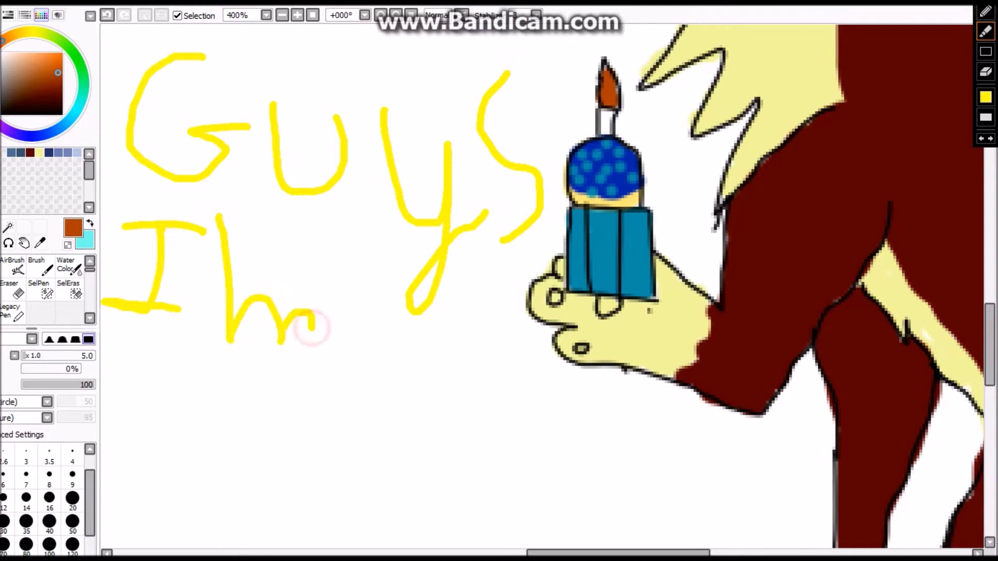
{"action": "left_click_drag", "start_coordinate": [322, 311], "coordinate": [348, 374]}
{"action": "left_click_drag", "start_coordinate": [371, 263], "coordinate": [374, 359]}
{"action": "left_click_drag", "start_coordinate": [400, 317], "coordinate": [452, 354]}
{"action": "mouse_move", "coordinate": [183, 364]}
{"action": "left_mouse_down"}
{"action": "mouse_move", "coordinate": [215, 418]}
{"action": "mouse_move", "coordinate": [260, 410]}
{"action": "left_mouse_up"}
{"action": "left_click_drag", "start_coordinate": [265, 379], "coordinate": [343, 385]}
{"action": "left_click_drag", "start_coordinate": [367, 426], "coordinate": [421, 467]}
{"action": "left_click_drag", "start_coordinate": [426, 426], "coordinate": [478, 437]}
{"action": "left_click_drag", "start_coordinate": [499, 338], "coordinate": [519, 468]}
{"action": "left_click_drag", "start_coordinate": [545, 390], "coordinate": [619, 457]}
{"action": "key", "text": "Delete"}
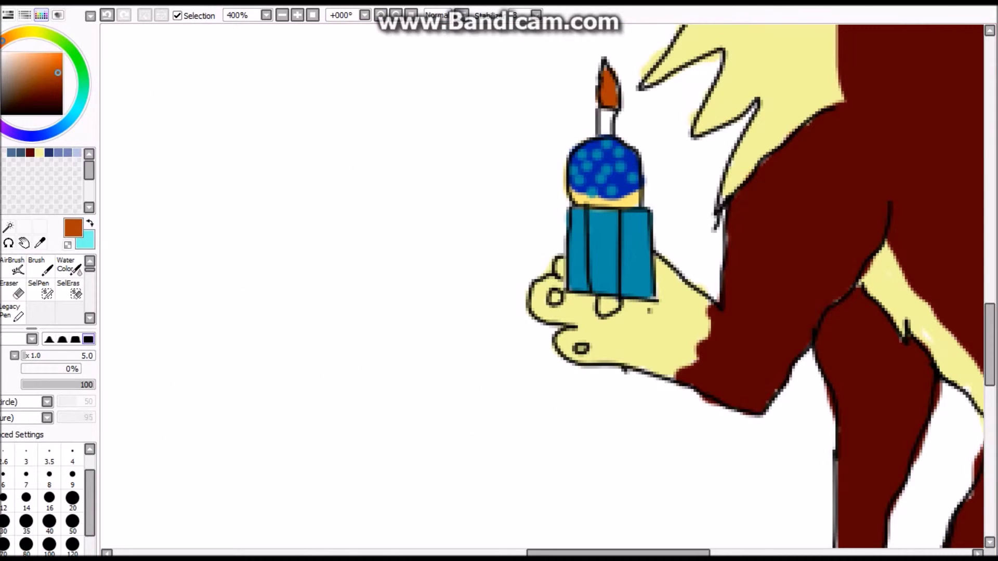
- Handwrite "Like I was saying" in yellow over the empty area beside the cupcake
{"action": "left_click_drag", "start_coordinate": [134, 142], "coordinate": [184, 176]}
{"action": "left_click_drag", "start_coordinate": [190, 154], "coordinate": [198, 179]}
{"action": "left_click", "coordinate": [172, 128]}
{"action": "left_click_drag", "start_coordinate": [224, 91], "coordinate": [243, 173]}
{"action": "left_click_drag", "start_coordinate": [271, 76], "coordinate": [304, 144]}
{"action": "left_click_drag", "start_coordinate": [323, 112], "coordinate": [380, 119]}
{"action": "mouse_move", "coordinate": [403, 67]}
{"action": "left_mouse_down"}
{"action": "mouse_move", "coordinate": [371, 68]}
{"action": "mouse_move", "coordinate": [429, 117]}
{"action": "left_mouse_up"}
{"action": "left_click_drag", "start_coordinate": [128, 218], "coordinate": [167, 225]}
{"action": "left_click_drag", "start_coordinate": [229, 229], "coordinate": [254, 240]}
{"action": "left_click_drag", "start_coordinate": [265, 184], "coordinate": [278, 256]}
{"action": "left_click_drag", "start_coordinate": [350, 155], "coordinate": [361, 237]}
{"action": "left_click_drag", "start_coordinate": [408, 174], "coordinate": [419, 250]}
{"action": "mouse_move", "coordinate": [446, 169]}
{"action": "left_mouse_down"}
{"action": "mouse_move", "coordinate": [475, 197]}
{"action": "mouse_move", "coordinate": [470, 322]}
{"action": "left_mouse_up"}
{"action": "left_click_drag", "start_coordinate": [506, 185], "coordinate": [508, 207]}
{"action": "left_click_drag", "start_coordinate": [535, 177], "coordinate": [566, 223]}
{"action": "mouse_move", "coordinate": [577, 177]}
{"action": "left_mouse_down"}
{"action": "mouse_move", "coordinate": [613, 250]}
{"action": "mouse_move", "coordinate": [582, 343]}
{"action": "left_mouse_up"}
- Draw a yellow arrow pointing up at the cupcake with "no sweets for me" written beneath it, and clear all annotations
{"action": "left_click_drag", "start_coordinate": [606, 271], "coordinate": [637, 364]}
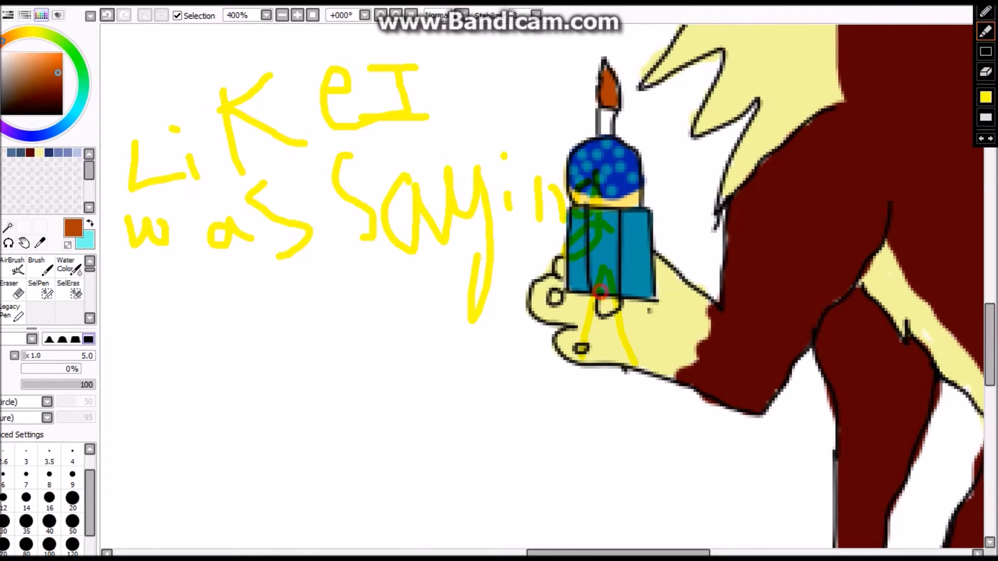
{"action": "left_click_drag", "start_coordinate": [605, 316], "coordinate": [604, 447]}
{"action": "left_click_drag", "start_coordinate": [422, 452], "coordinate": [458, 505]}
{"action": "left_click_drag", "start_coordinate": [512, 449], "coordinate": [515, 452]}
{"action": "mouse_move", "coordinate": [592, 436]}
{"action": "left_mouse_down"}
{"action": "mouse_move", "coordinate": [569, 489]}
{"action": "mouse_move", "coordinate": [647, 462]}
{"action": "mouse_move", "coordinate": [696, 486]}
{"action": "left_mouse_up"}
{"action": "left_click_drag", "start_coordinate": [699, 483], "coordinate": [737, 489]}
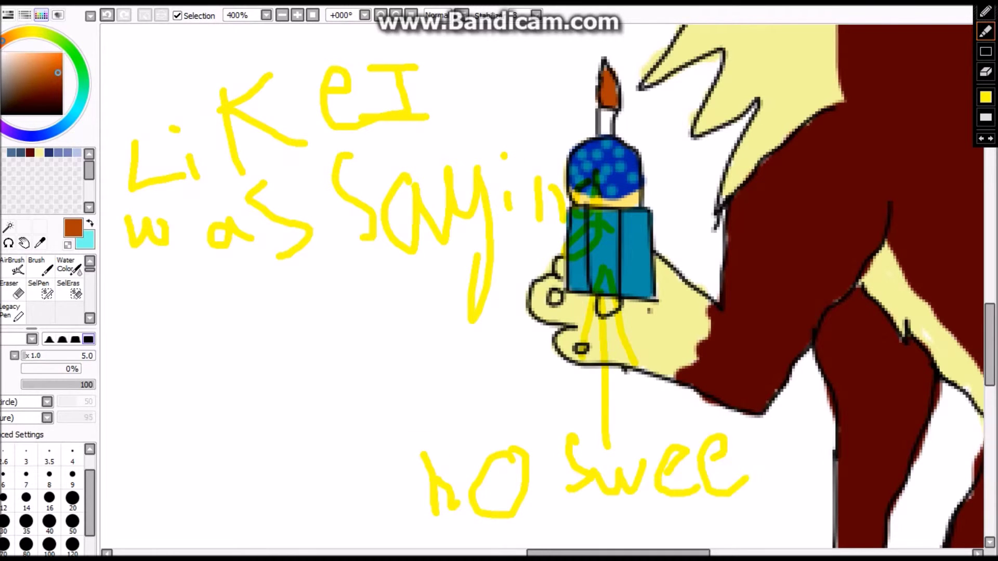
{"action": "left_click_drag", "start_coordinate": [720, 439], "coordinate": [772, 427]}
{"action": "left_click_drag", "start_coordinate": [753, 416], "coordinate": [759, 501]}
{"action": "left_click_drag", "start_coordinate": [808, 421], "coordinate": [780, 473]}
{"action": "mouse_move", "coordinate": [292, 499]}
{"action": "left_mouse_down"}
{"action": "mouse_move", "coordinate": [274, 535]}
{"action": "mouse_move", "coordinate": [305, 524]}
{"action": "left_mouse_up"}
{"action": "left_click_drag", "start_coordinate": [330, 520], "coordinate": [380, 529]}
{"action": "left_click_drag", "start_coordinate": [396, 551], "coordinate": [436, 548]}
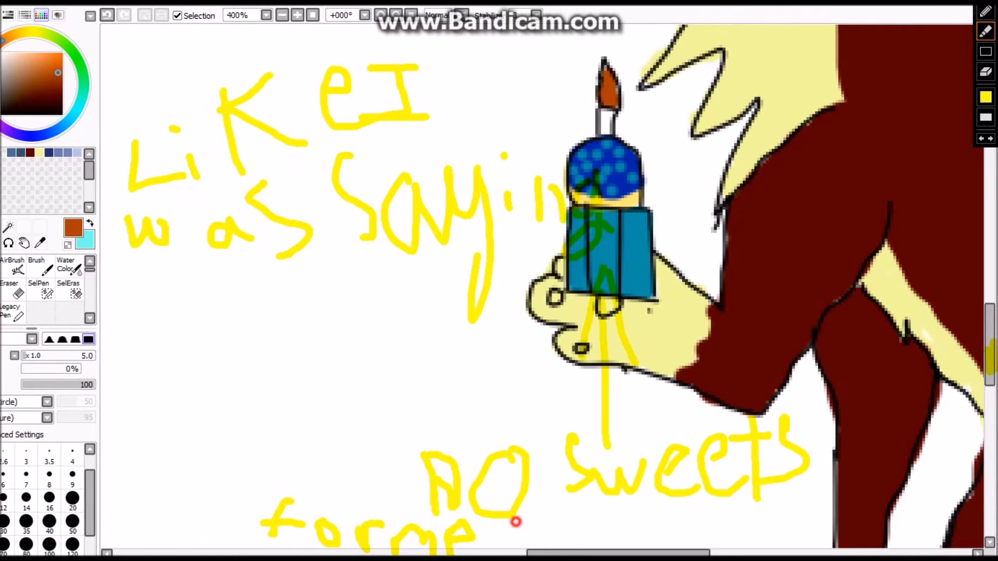
{"action": "key", "text": "e"}
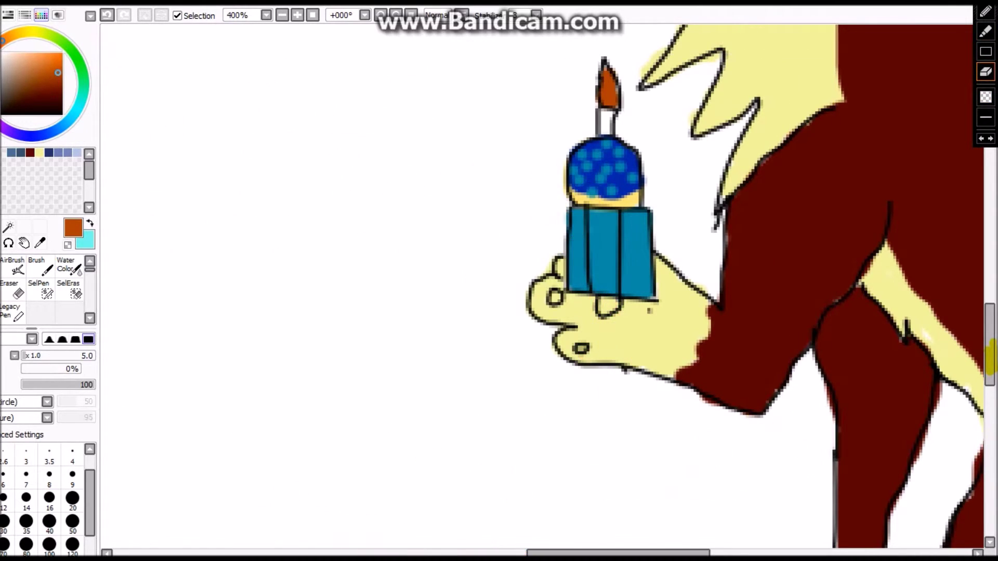
{"action": "key", "text": "Delete"}
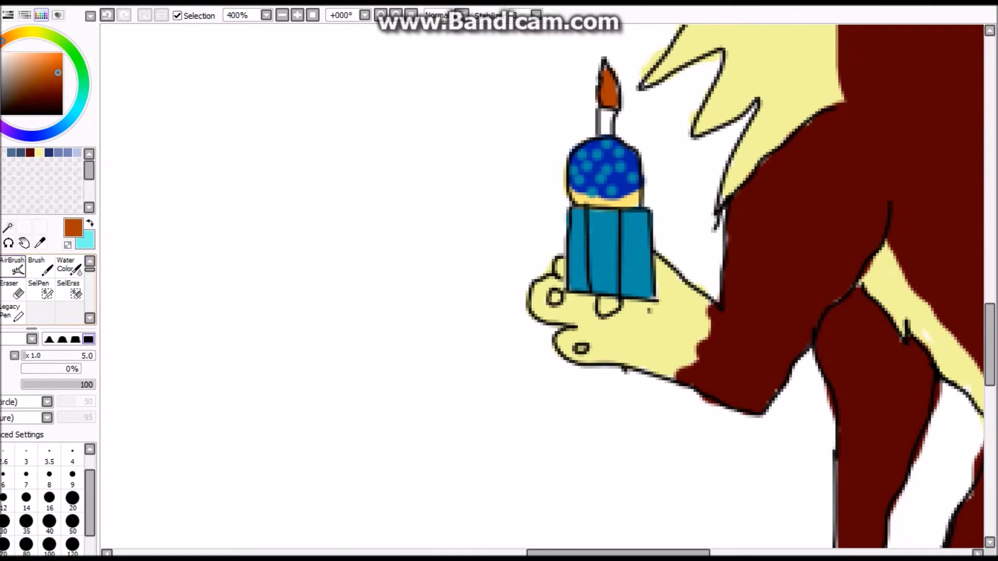
- Shade the cupcake's wrapper with a darker teal at brush size 2.3
{"action": "left_click", "coordinate": [608, 249], "text": "alt"}
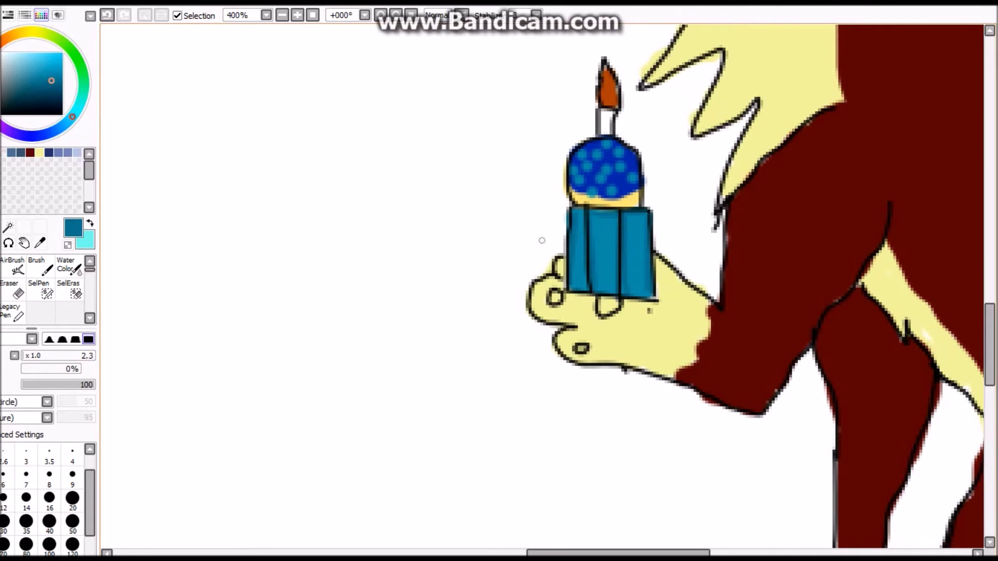
- Erase the red colour spilling outside the outline of the red cat's tail at eraser size 5
{"action": "scroll", "coordinate": [397, 328], "scroll_direction": "up", "scroll_amount": 5}
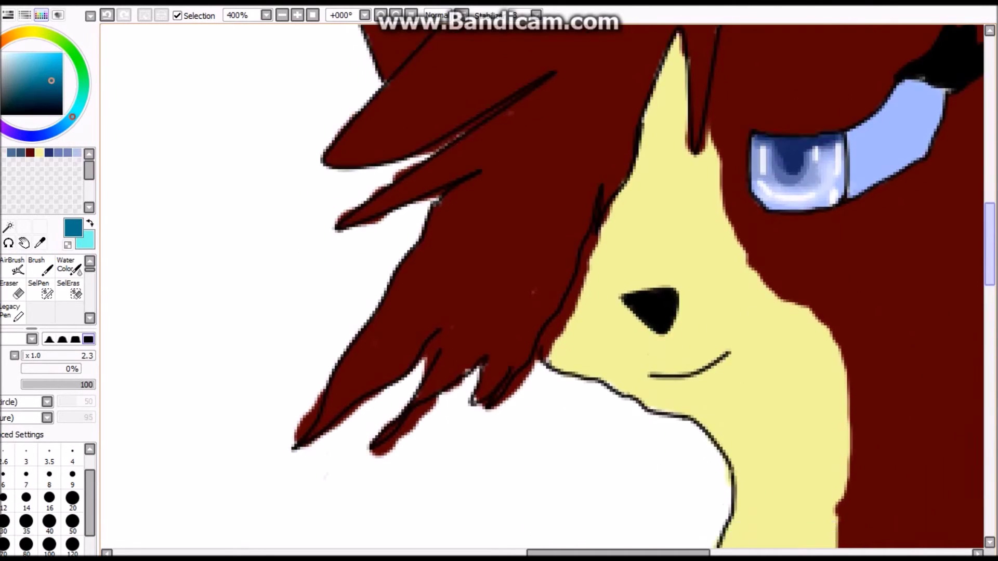
{"action": "scroll", "coordinate": [397, 327], "scroll_direction": "down", "scroll_amount": 10}
{"action": "key", "text": "e"}
{"action": "key", "text": "bracketleft"}
{"action": "key", "text": "bracketleft"}
{"action": "key", "text": "bracketleft"}
{"action": "key", "text": "bracketleft"}
{"action": "key", "text": "bracketleft"}
{"action": "key", "text": "bracketleft"}
{"action": "key", "text": "bracketleft"}
{"action": "key", "text": "bracketleft"}
{"action": "key", "text": "bracketleft"}
{"action": "key", "text": "bracketleft"}
{"action": "key", "text": "bracketleft"}
{"action": "key", "text": "bracketleft"}
{"action": "key", "text": "bracketleft"}
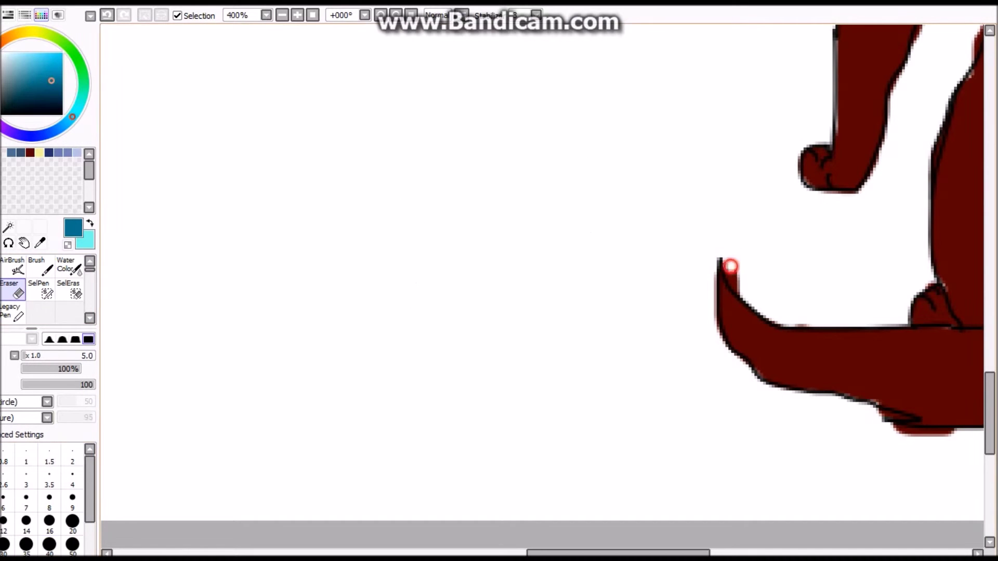
{"action": "left_click_drag", "start_coordinate": [884, 415], "coordinate": [951, 432]}
- Erase the red overspill along the outer edge of the red cat's back and the fur behind its head
{"action": "left_click_drag", "start_coordinate": [646, 552], "coordinate": [754, 552]}
{"action": "scroll", "coordinate": [755, 552], "scroll_direction": "up", "scroll_amount": 5}
{"action": "scroll", "coordinate": [709, 213], "scroll_direction": "down", "scroll_amount": 3}
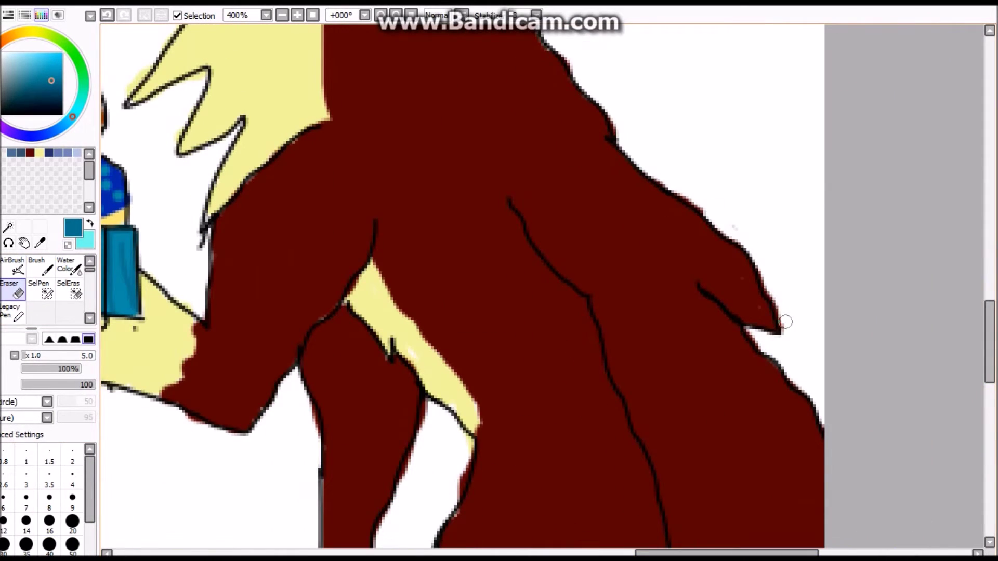
{"action": "left_click_drag", "start_coordinate": [990, 342], "coordinate": [990, 190]}
{"action": "mouse_move", "coordinate": [563, 246]}
{"action": "left_mouse_down"}
{"action": "mouse_move", "coordinate": [630, 341]}
{"action": "mouse_move", "coordinate": [602, 372]}
{"action": "left_mouse_up"}
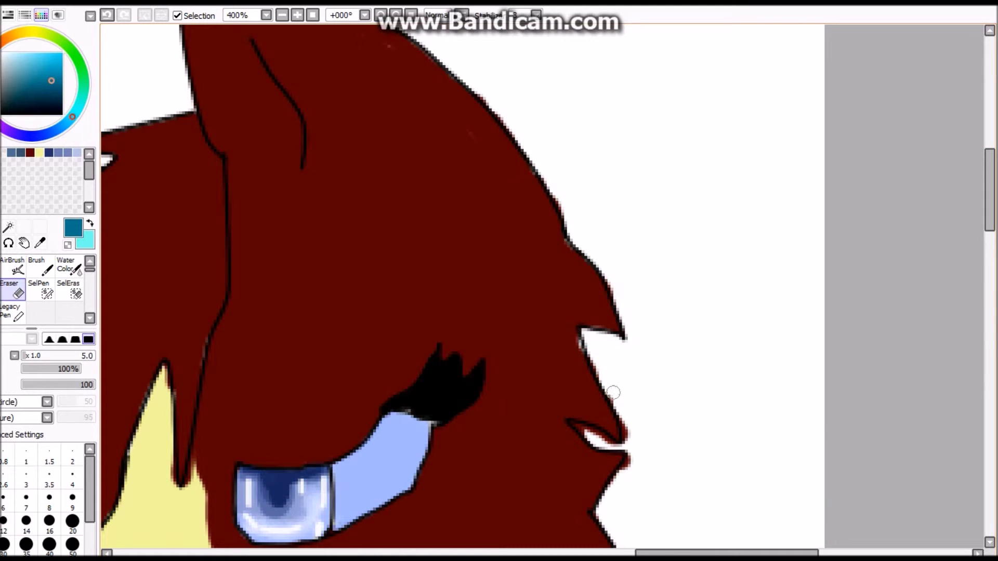
- Erase the red overspill between the upper spikes of the red cat's fringe
{"action": "scroll", "coordinate": [627, 468], "scroll_direction": "left", "scroll_amount": 10}
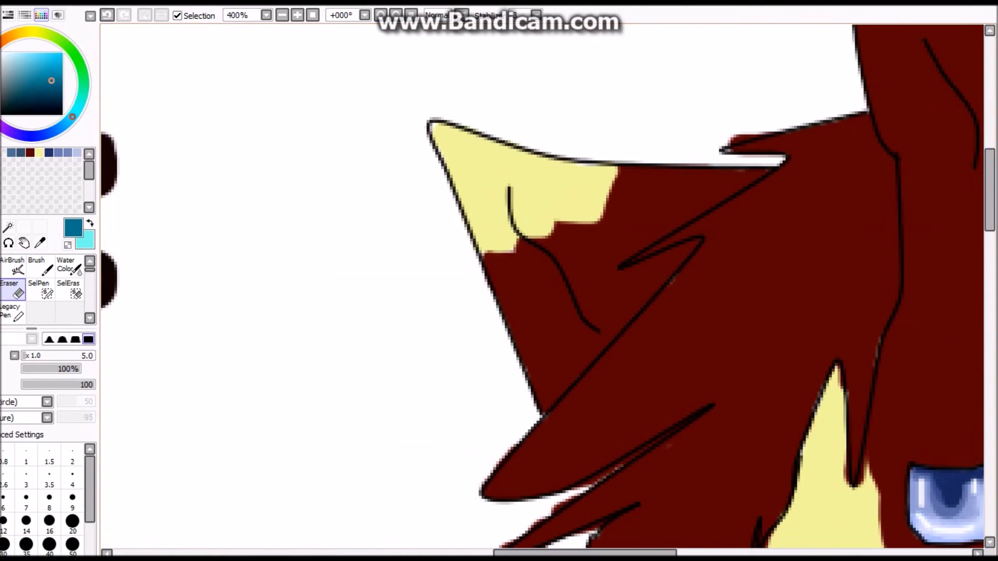
{"action": "scroll", "coordinate": [565, 368], "scroll_direction": "down", "scroll_amount": 3}
{"action": "mouse_move", "coordinate": [526, 345]}
{"action": "left_mouse_down"}
{"action": "mouse_move", "coordinate": [564, 291]}
{"action": "mouse_move", "coordinate": [619, 253]}
{"action": "left_mouse_up"}
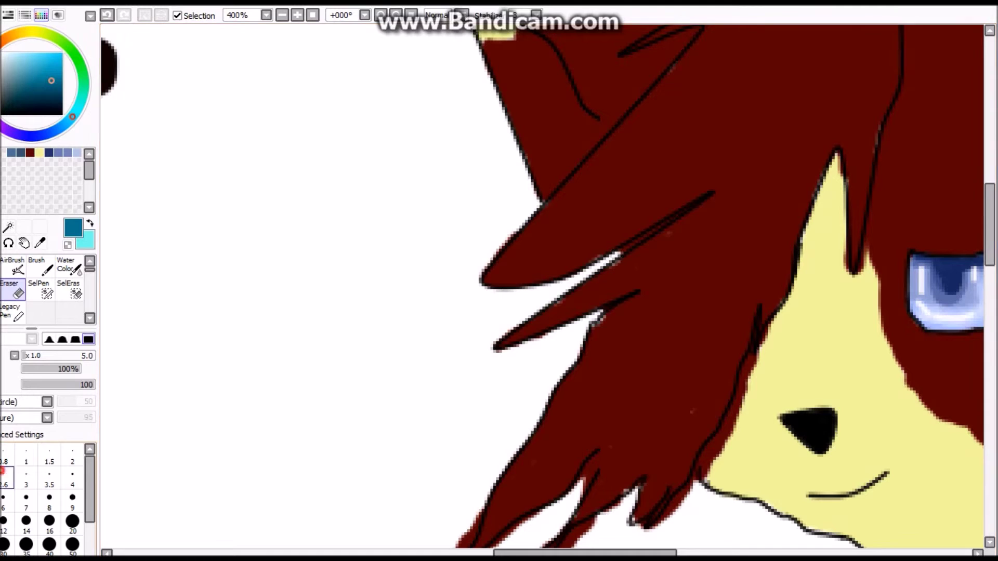
- Erase the red overspill around the lower tips of the red cat's fringe at eraser size 8
{"action": "scroll", "coordinate": [546, 286], "scroll_direction": "down", "scroll_amount": 5}
{"action": "left_click", "coordinate": [49, 498]}
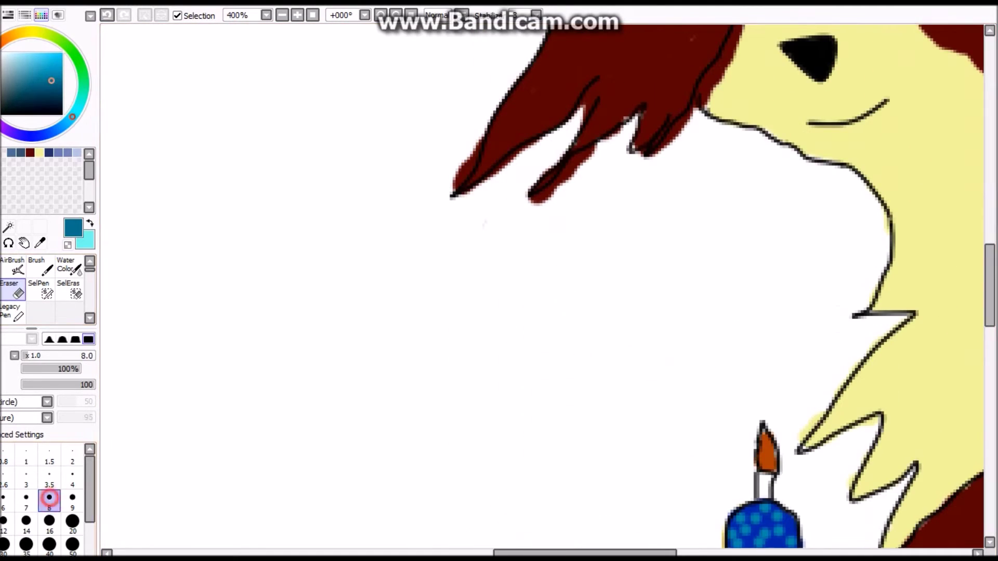
{"action": "mouse_move", "coordinate": [487, 192]}
{"action": "left_mouse_down"}
{"action": "mouse_move", "coordinate": [534, 155]}
{"action": "mouse_move", "coordinate": [539, 201]}
{"action": "left_mouse_up"}
{"action": "scroll", "coordinate": [691, 123], "scroll_direction": "up", "scroll_amount": 1}
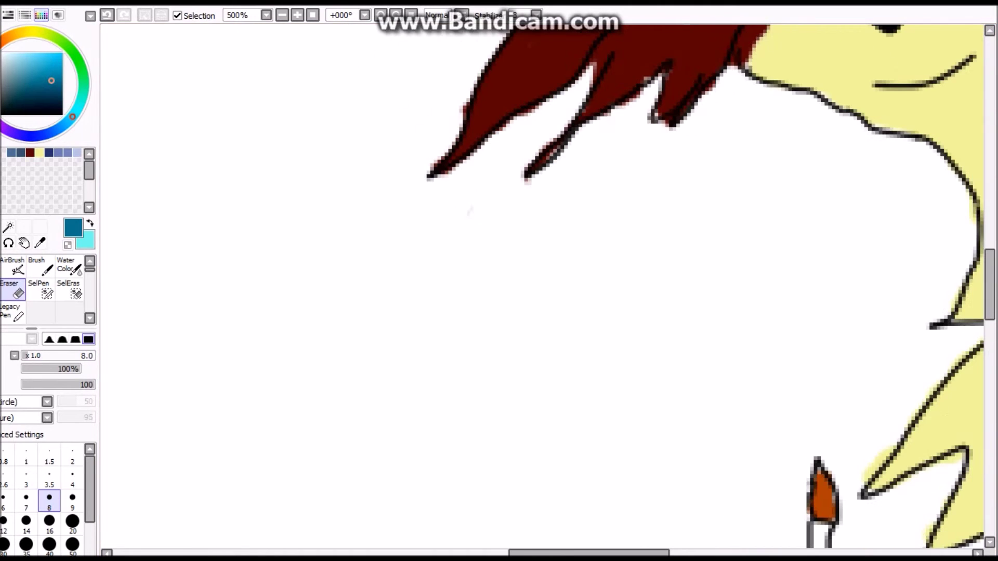
- Erase the dark brown colour test blobs between the two cats, enlarging the eraser to size 40
{"action": "scroll", "coordinate": [690, 122], "scroll_direction": "left", "scroll_amount": 5}
{"action": "scroll", "coordinate": [546, 286], "scroll_direction": "right", "scroll_amount": 5}
{"action": "scroll", "coordinate": [546, 286], "scroll_direction": "up", "scroll_amount": 4}
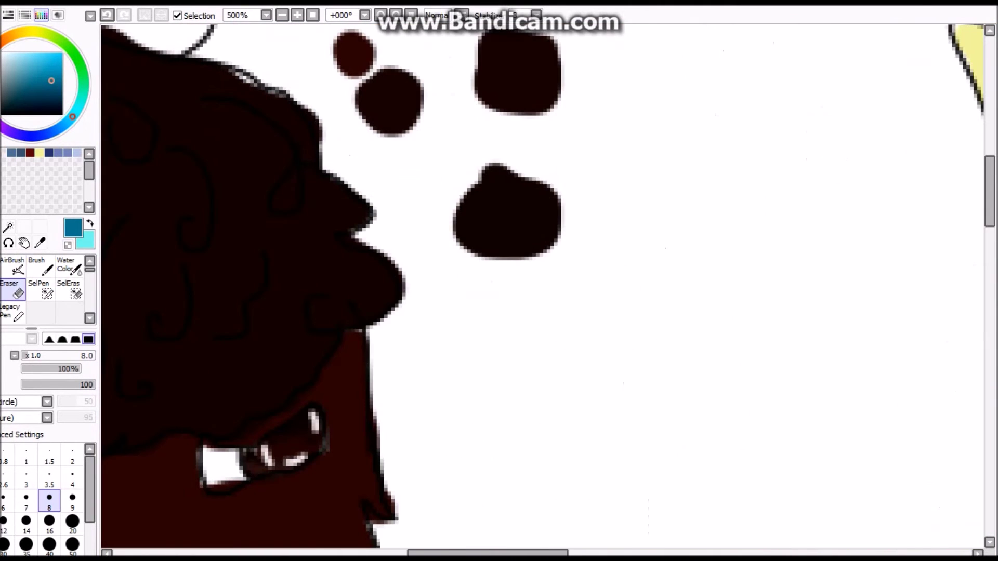
{"action": "mouse_move", "coordinate": [551, 208]}
{"action": "left_mouse_down"}
{"action": "mouse_move", "coordinate": [472, 250]}
{"action": "mouse_move", "coordinate": [528, 192]}
{"action": "mouse_move", "coordinate": [468, 78]}
{"action": "left_mouse_up"}
{"action": "key", "text": "bracketright"}
{"action": "key", "text": "minus"}
{"action": "left_click_drag", "start_coordinate": [989, 192], "coordinate": [988, 273]}
{"action": "scroll", "coordinate": [223, 312], "scroll_direction": "down", "scroll_amount": 3}
{"action": "scroll", "coordinate": [223, 312], "scroll_direction": "up", "scroll_amount": 4}
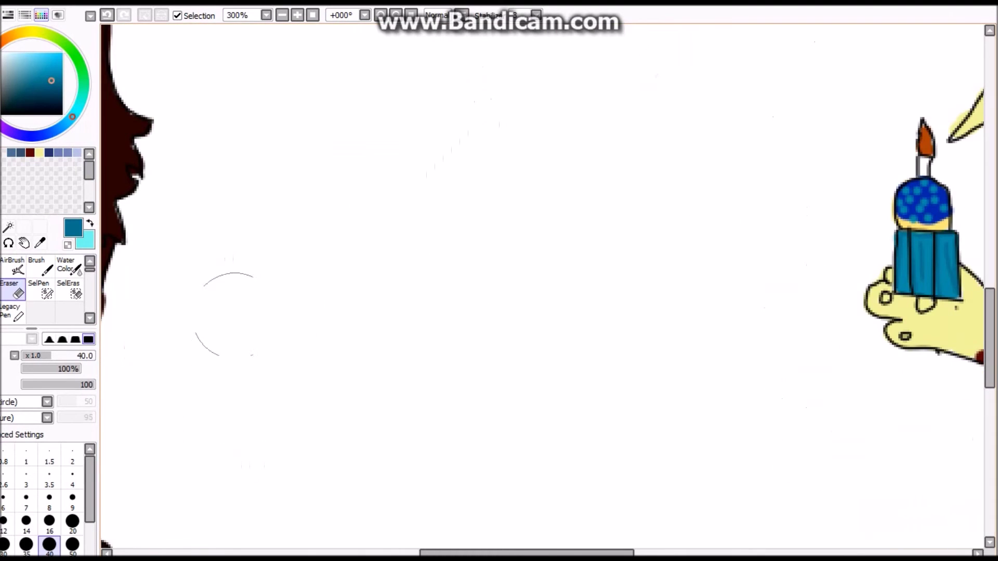
- Fill the dark cat's hair bow with magenta at brush size 7 and touch up the dark hair along its edge
{"action": "scroll", "coordinate": [222, 312], "scroll_direction": "up", "scroll_amount": 2}
{"action": "scroll", "coordinate": [540, 286], "scroll_direction": "left", "scroll_amount": 3}
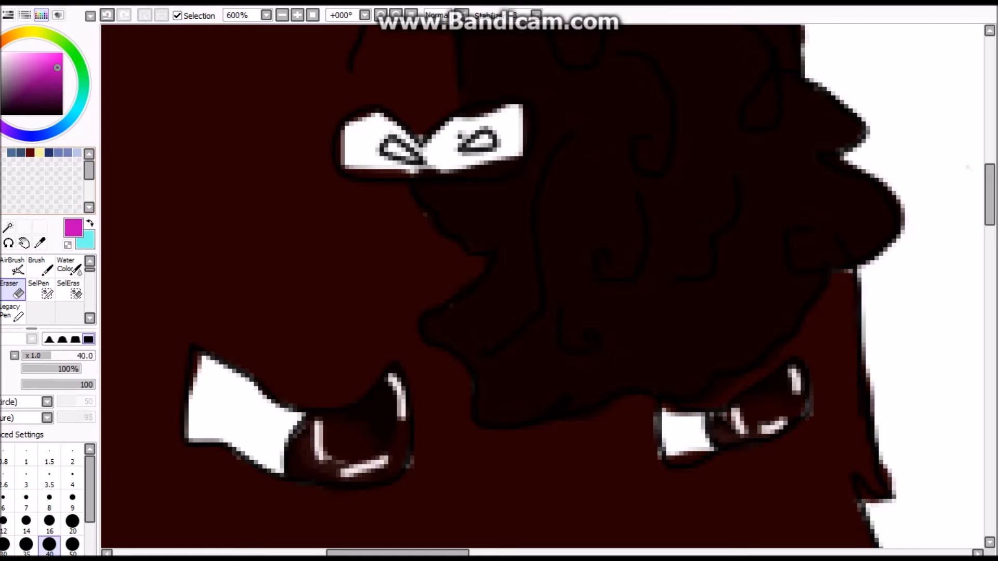
{"action": "key", "text": "n"}
{"action": "left_click_drag", "start_coordinate": [353, 151], "coordinate": [512, 118]}
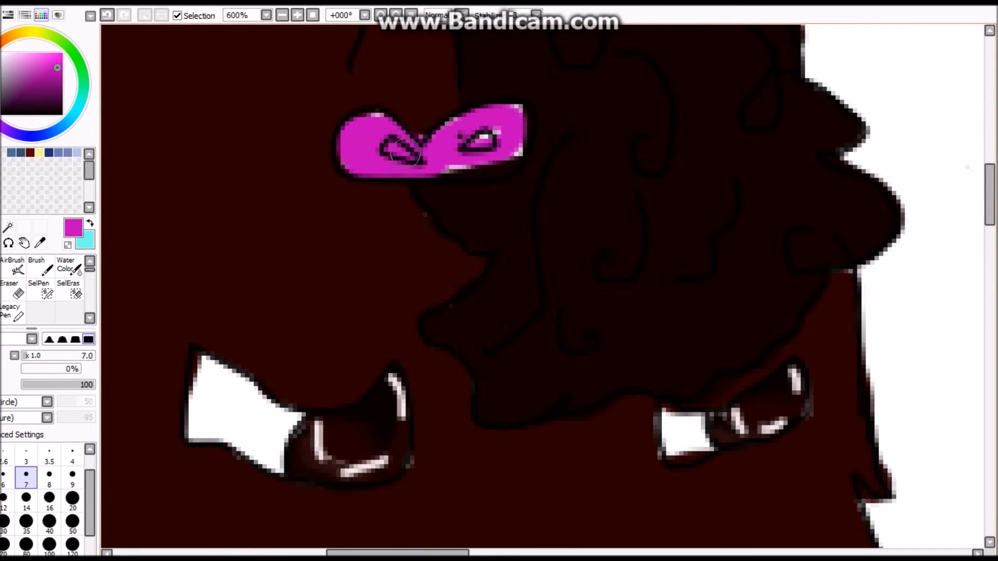
{"action": "key", "text": "ctrl+z"}
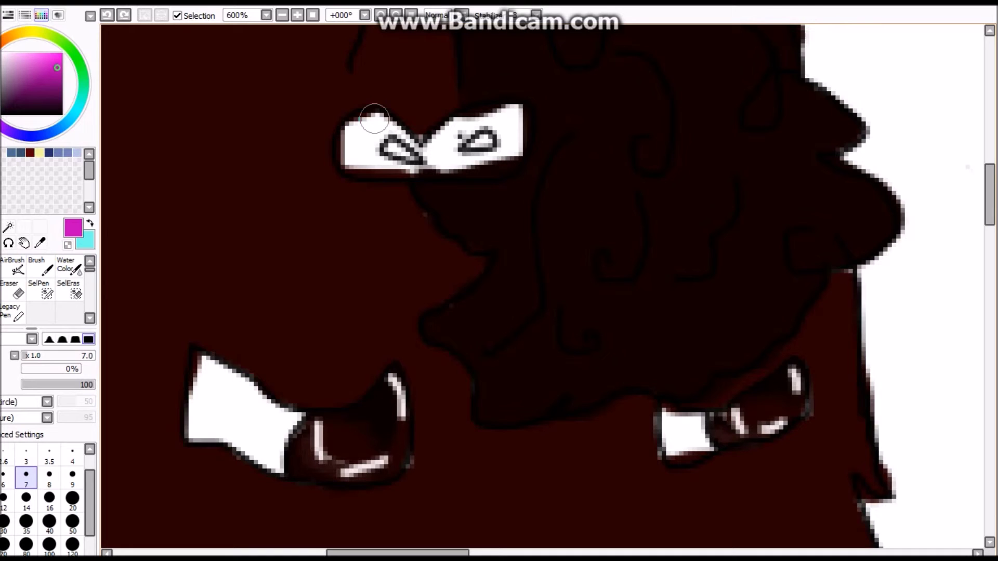
{"action": "left_click_drag", "start_coordinate": [373, 130], "coordinate": [377, 119]}
{"action": "mouse_move", "coordinate": [368, 166]}
{"action": "left_mouse_down"}
{"action": "mouse_move", "coordinate": [482, 167]}
{"action": "mouse_move", "coordinate": [511, 151]}
{"action": "mouse_move", "coordinate": [513, 119]}
{"action": "mouse_move", "coordinate": [507, 166]}
{"action": "left_mouse_up"}
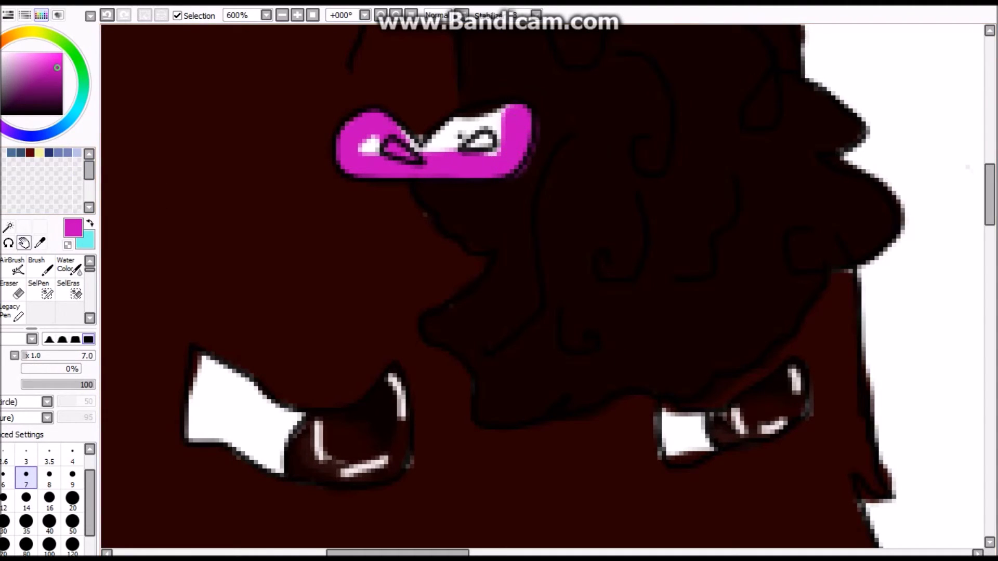
{"action": "left_click", "coordinate": [500, 198], "text": "alt"}
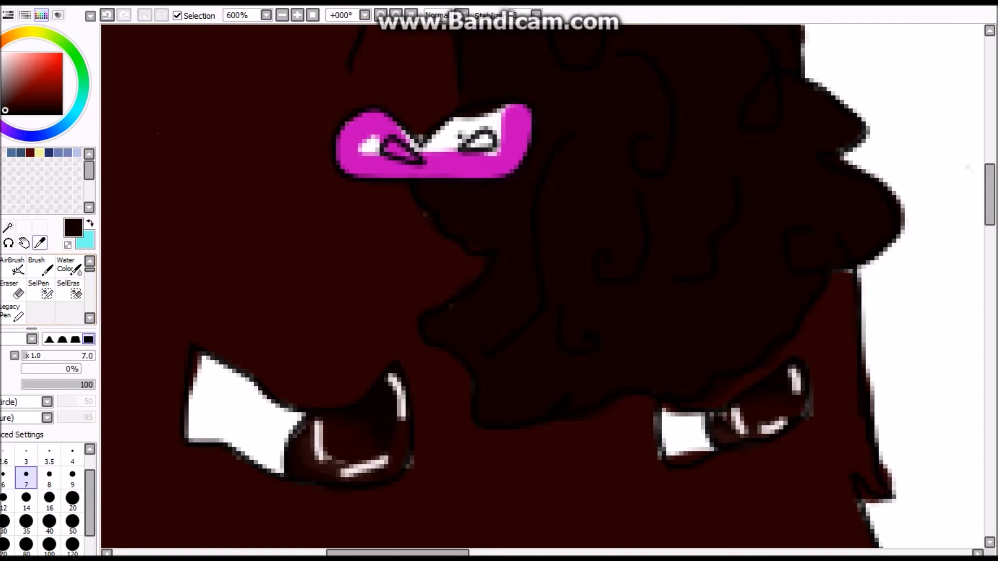
{"action": "left_click", "coordinate": [512, 135], "text": "alt"}
{"action": "mouse_move", "coordinate": [497, 138]}
{"action": "left_mouse_down"}
{"action": "mouse_move", "coordinate": [468, 119]}
{"action": "mouse_move", "coordinate": [482, 112]}
{"action": "mouse_move", "coordinate": [511, 115]}
{"action": "mouse_move", "coordinate": [471, 134]}
{"action": "left_mouse_up"}
{"action": "mouse_move", "coordinate": [395, 133]}
{"action": "left_mouse_down"}
{"action": "mouse_move", "coordinate": [367, 125]}
{"action": "mouse_move", "coordinate": [358, 161]}
{"action": "left_mouse_up"}
- Shade the inside of the bow with darker purple at brush size 5
{"action": "key", "text": "bracketleft"}
{"action": "key", "text": "bracketleft"}
{"action": "left_click_drag", "start_coordinate": [515, 115], "coordinate": [512, 164]}
{"action": "left_click_drag", "start_coordinate": [426, 156], "coordinate": [456, 162]}
{"action": "left_click_drag", "start_coordinate": [369, 156], "coordinate": [467, 172]}
{"action": "left_click_drag", "start_coordinate": [502, 125], "coordinate": [466, 130]}
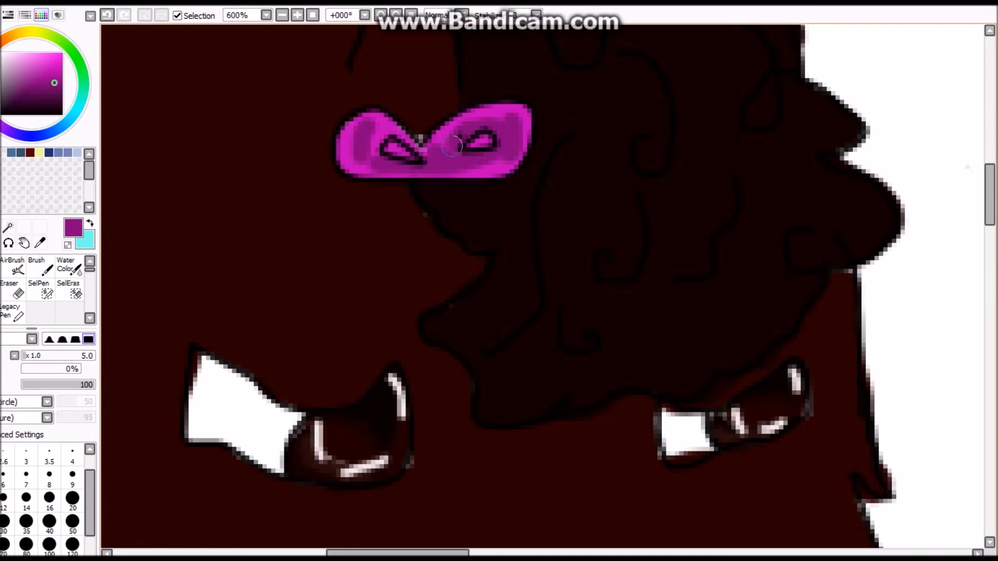
- Blend the bow's magenta and purple shading with the Blur brush at size 8
{"action": "scroll", "coordinate": [47, 286], "scroll_direction": "down", "scroll_amount": 2}
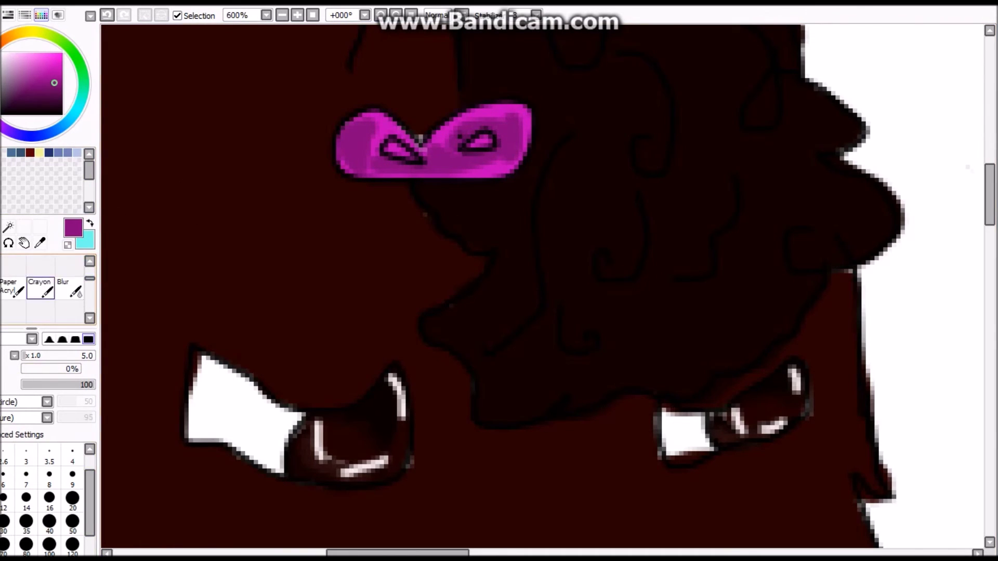
{"action": "left_click", "coordinate": [69, 288]}
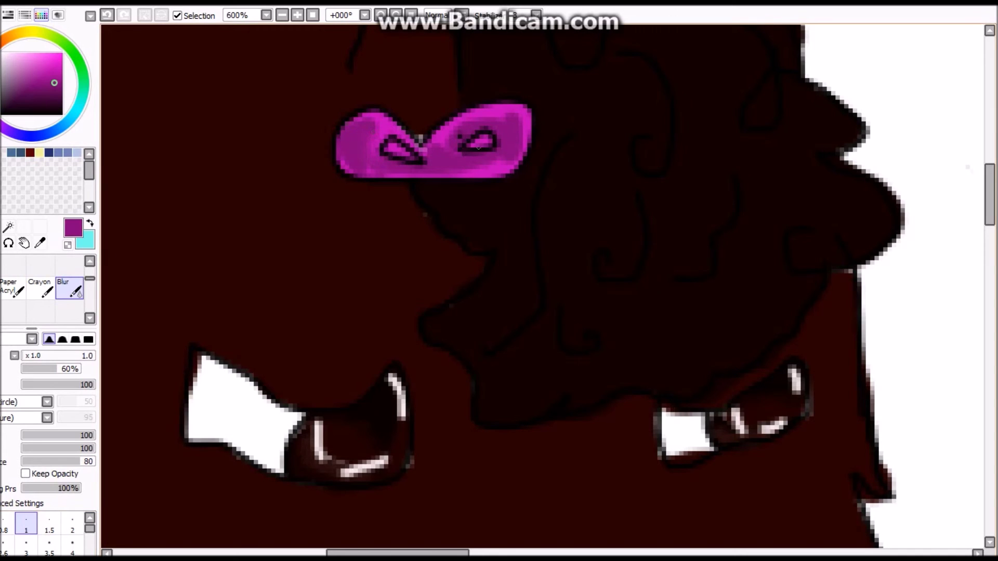
{"action": "key", "text": "bracketright"}
{"action": "key", "text": "bracketright"}
{"action": "key", "text": "bracketright"}
{"action": "key", "text": "bracketright"}
{"action": "key", "text": "bracketright"}
{"action": "key", "text": "bracketright"}
{"action": "key", "text": "bracketright"}
{"action": "key", "text": "bracketright"}
{"action": "key", "text": "bracketright"}
{"action": "key", "text": "bracketright"}
{"action": "key", "text": "bracketright"}
{"action": "left_click_drag", "start_coordinate": [359, 177], "coordinate": [463, 175]}
{"action": "left_click_drag", "start_coordinate": [520, 109], "coordinate": [483, 156]}
{"action": "left_click_drag", "start_coordinate": [421, 151], "coordinate": [493, 130]}
{"action": "mouse_move", "coordinate": [322, 140]}
{"action": "left_mouse_down"}
{"action": "mouse_move", "coordinate": [348, 169]}
{"action": "mouse_move", "coordinate": [395, 176]}
{"action": "left_mouse_up"}
{"action": "left_click_drag", "start_coordinate": [457, 174], "coordinate": [488, 174]}
- Draw a black outline for a second, narrow ear just behind the dark cat's existing ear
{"action": "scroll", "coordinate": [520, 286], "scroll_direction": "down", "scroll_amount": 5}
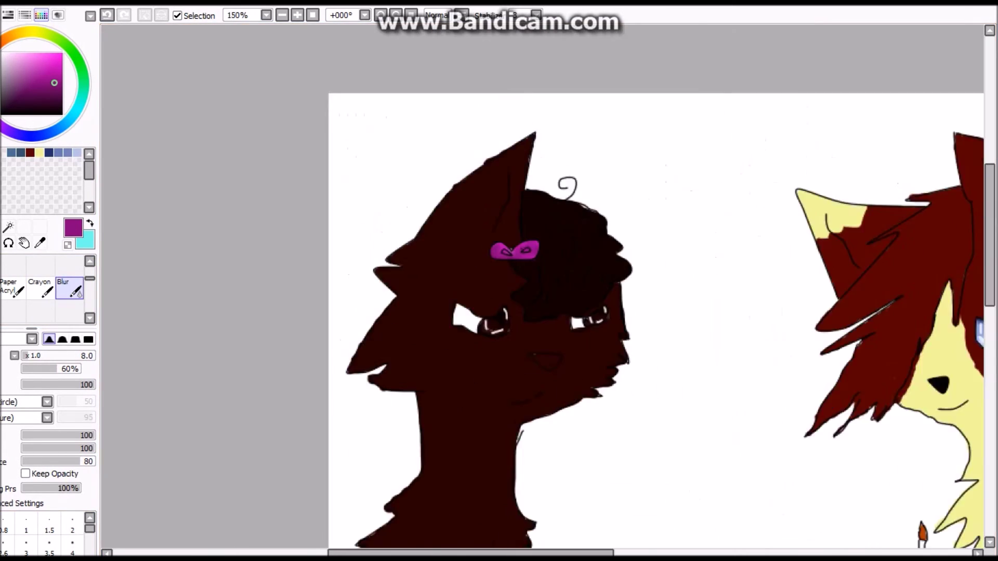
{"action": "scroll", "coordinate": [513, 289], "scroll_direction": "up", "scroll_amount": 5}
{"action": "scroll", "coordinate": [520, 286], "scroll_direction": "up", "scroll_amount": 5}
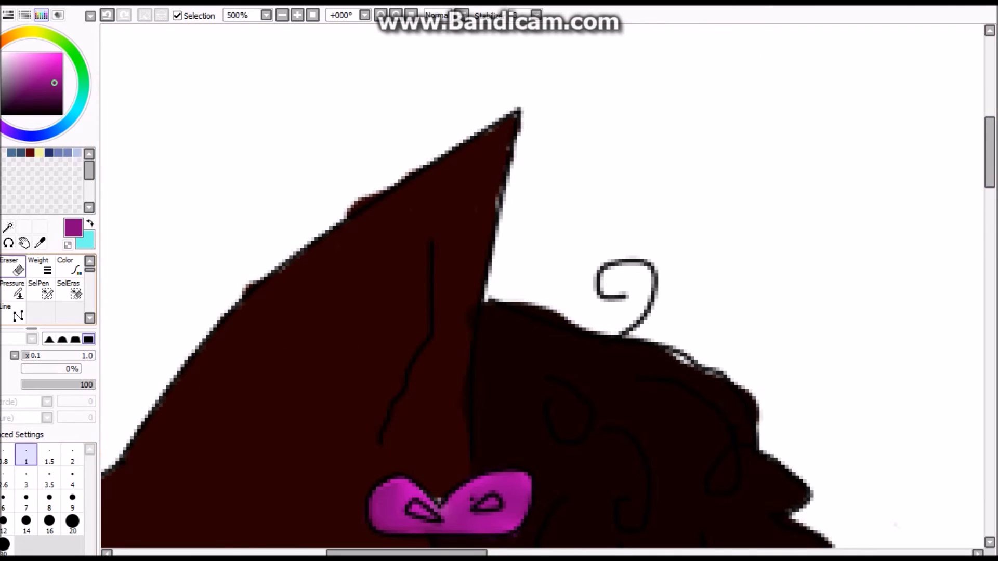
{"action": "left_click", "coordinate": [542, 321], "text": "shift"}
{"action": "key", "text": "ctrl+z"}
{"action": "left_click", "coordinate": [516, 305], "text": "alt"}
{"action": "mouse_move", "coordinate": [517, 301]}
{"action": "left_mouse_down"}
{"action": "mouse_move", "coordinate": [581, 156]}
{"action": "mouse_move", "coordinate": [581, 121]}
{"action": "mouse_move", "coordinate": [514, 143]}
{"action": "left_mouse_up"}
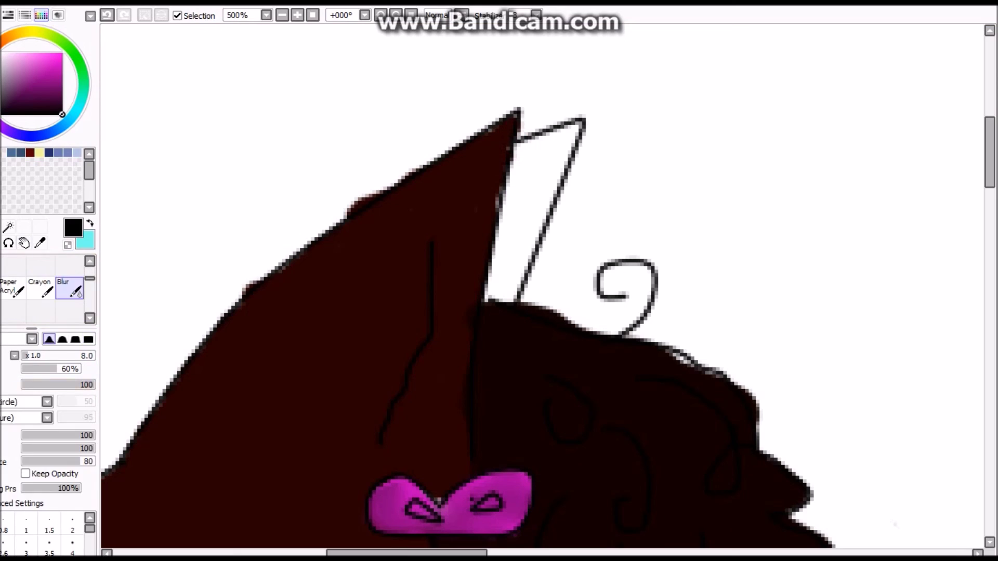
- Fill the dark cat's second ear with the dark brown fur colour, enlarging the brush to size 16
{"action": "mouse_move", "coordinate": [486, 299]}
{"action": "left_mouse_down"}
{"action": "mouse_move", "coordinate": [535, 138]}
{"action": "mouse_move", "coordinate": [546, 223]}
{"action": "mouse_move", "coordinate": [515, 291]}
{"action": "left_mouse_up"}
{"action": "left_click", "coordinate": [39, 243]}
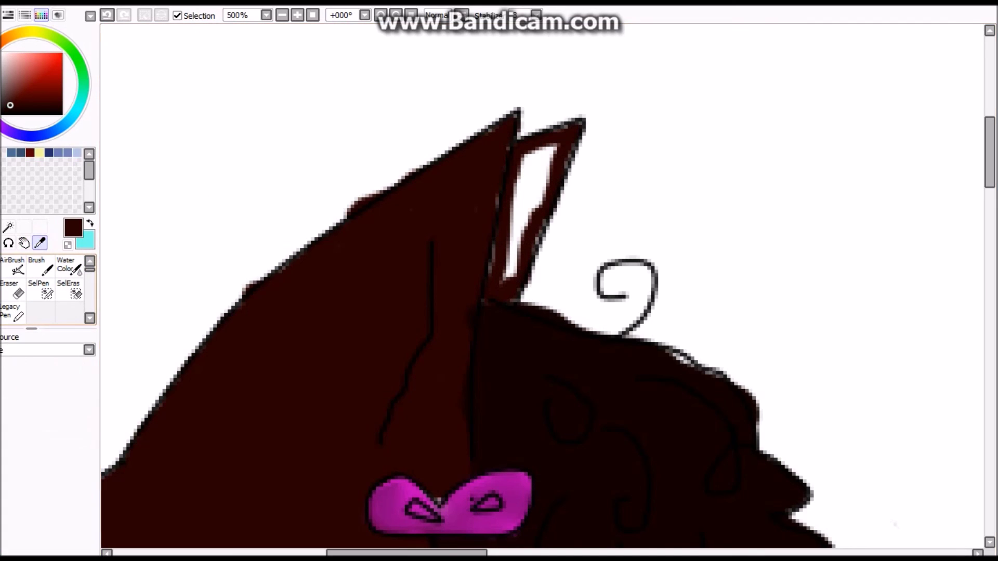
{"action": "left_click", "coordinate": [538, 177]}
{"action": "left_click", "coordinate": [517, 244]}
{"action": "left_click", "coordinate": [49, 497]}
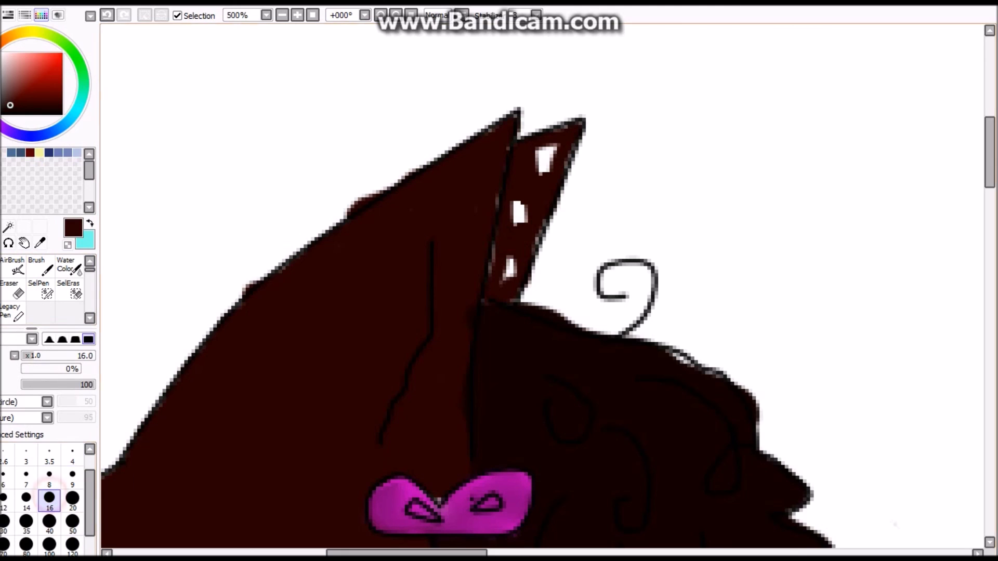
{"action": "left_click_drag", "start_coordinate": [509, 270], "coordinate": [541, 156]}
{"action": "left_click_drag", "start_coordinate": [989, 153], "coordinate": [989, 428]}
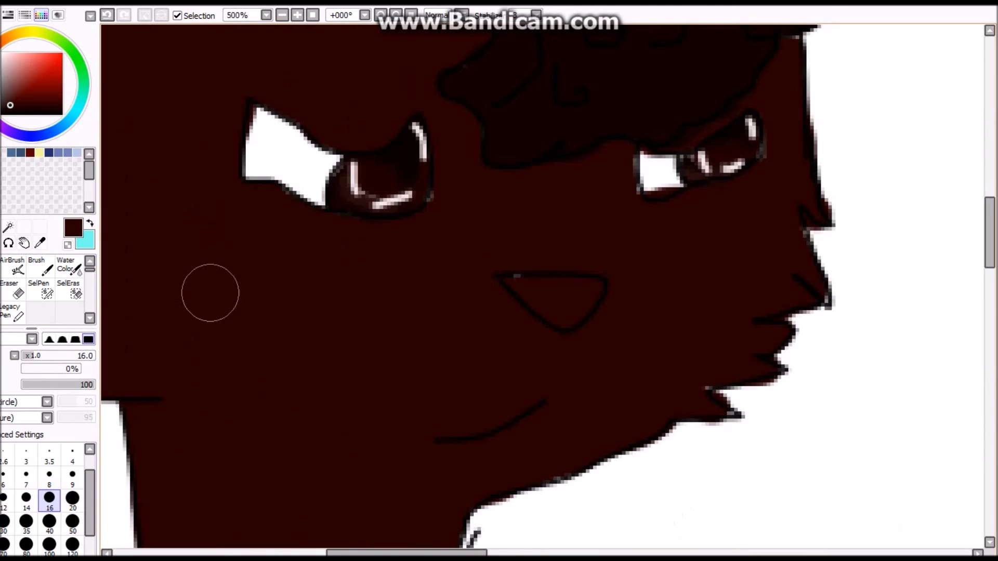